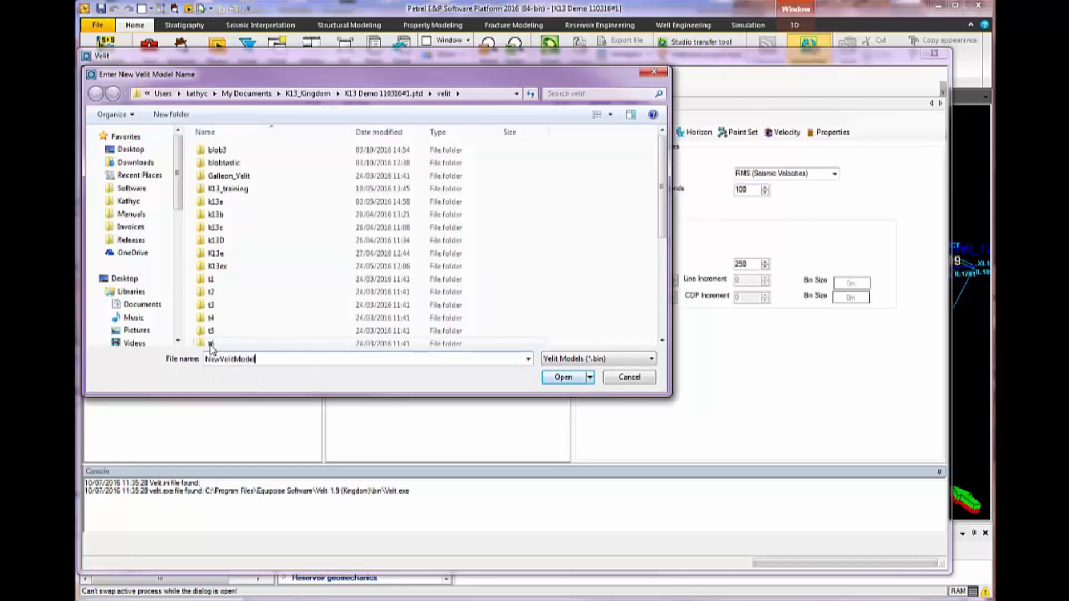
# Create the Velit model NewVelitModel and expand the Petrel project's wells down to the logs of Well_01
pyautogui.click(563, 377)
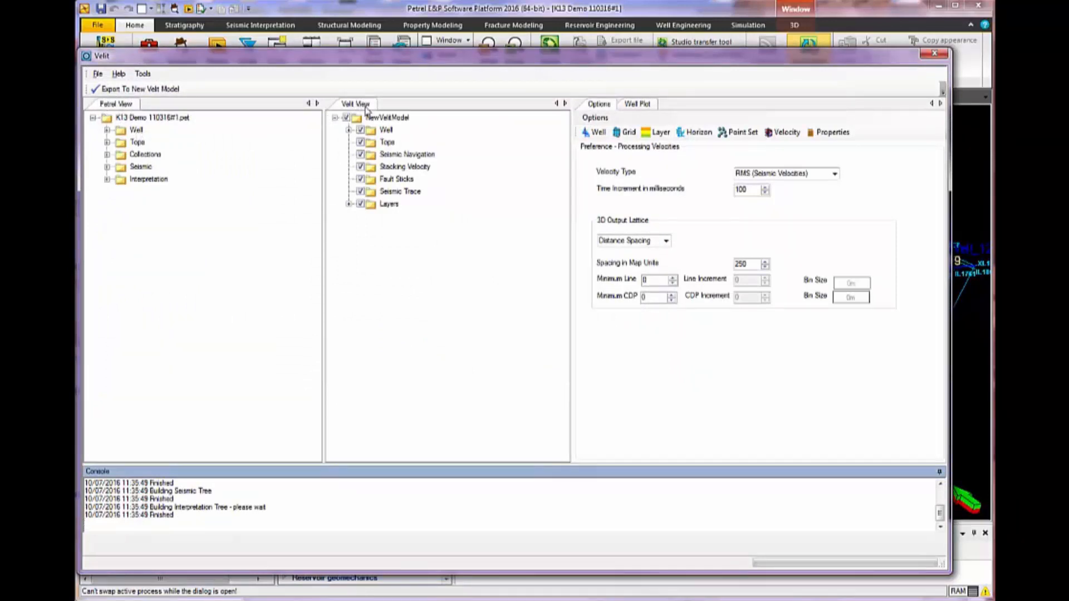
pyautogui.click(108, 131)
pyautogui.click(121, 142)
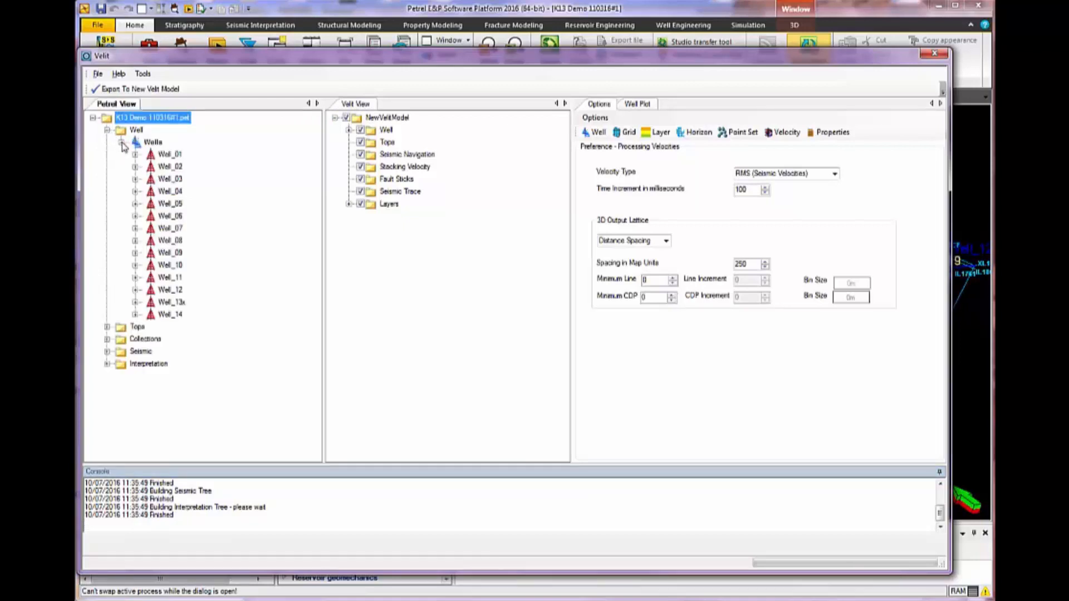
pyautogui.click(135, 155)
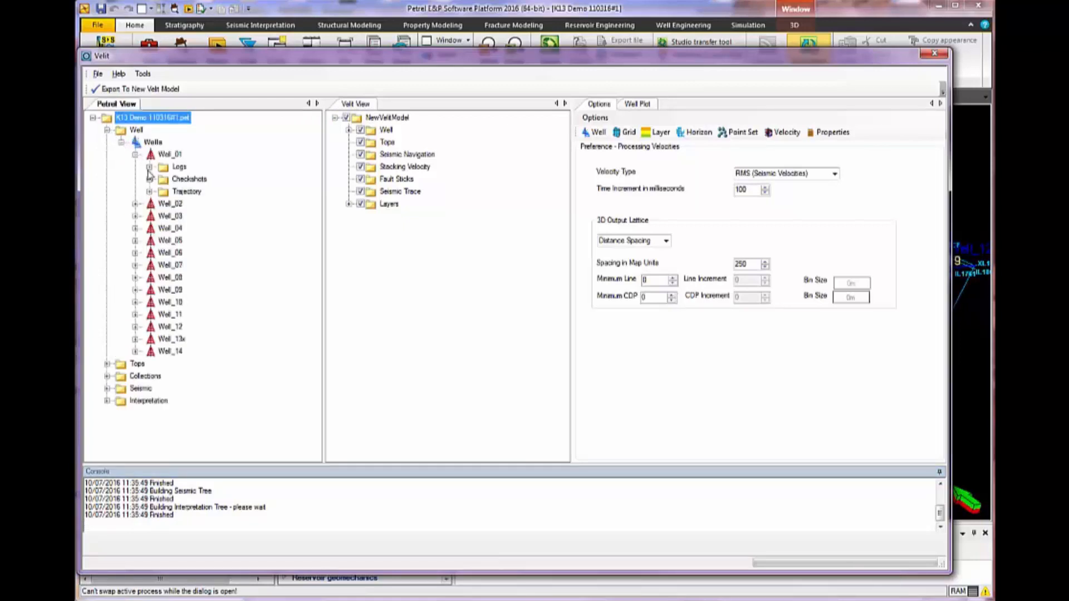
pyautogui.click(149, 167)
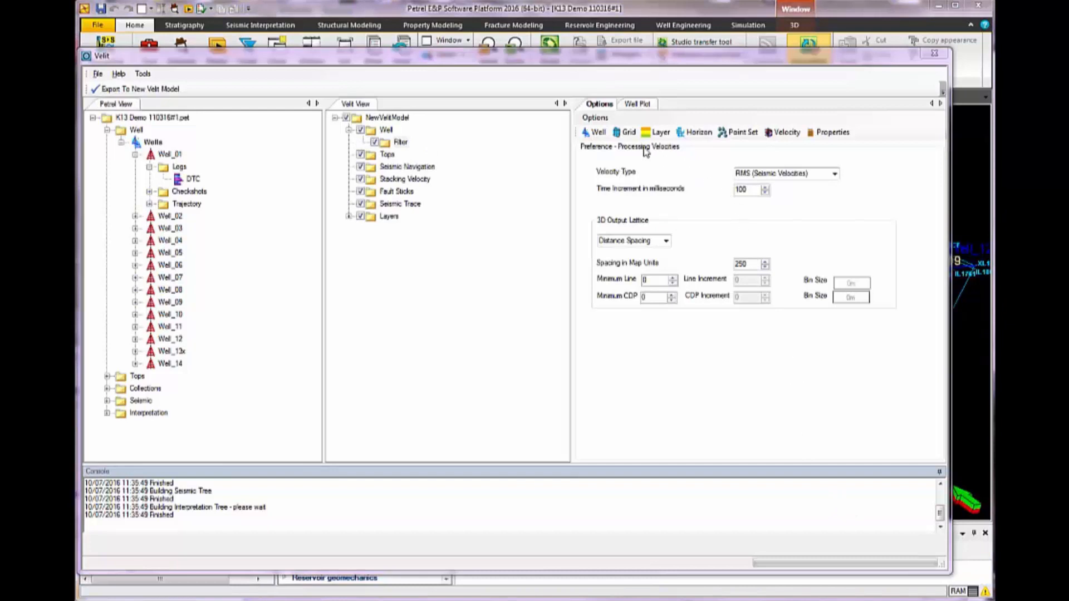
# Show the well options and add the whole Wells collection to the Well folder of NewVelitModel
pyautogui.click(598, 134)
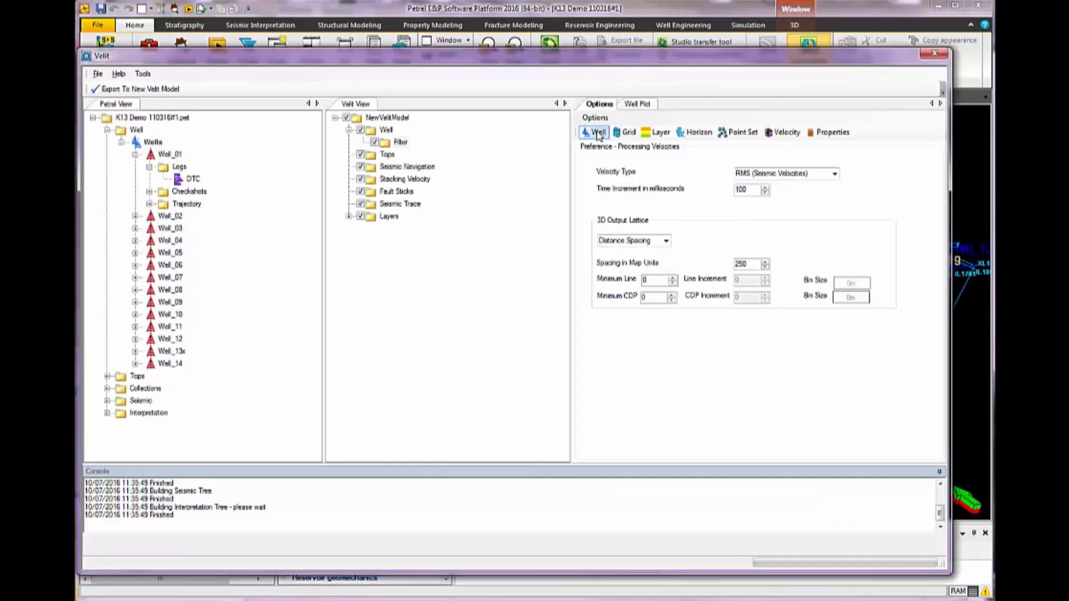
pyautogui.click(598, 134)
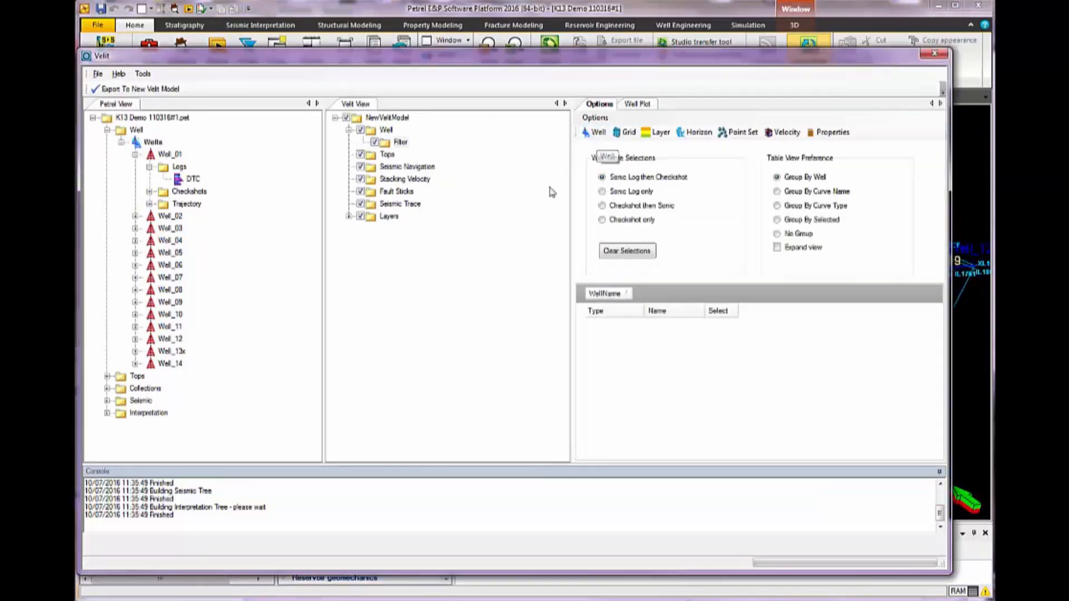
pyautogui.click(150, 142)
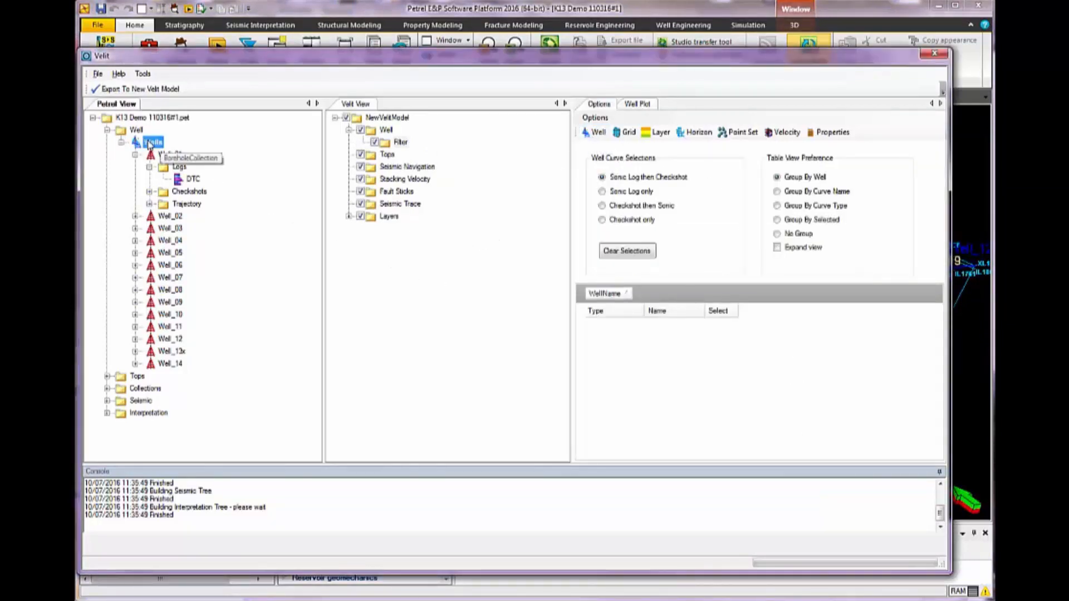
pyautogui.moveTo(149, 143); pyautogui.dragTo(387, 133)
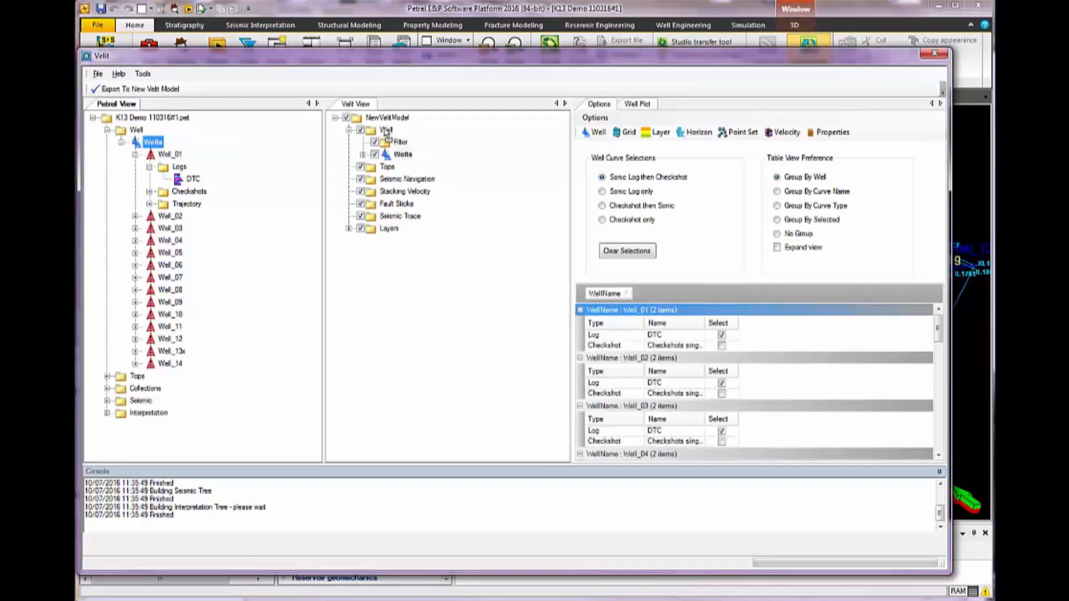
# Examine the imported Well_01 in the Velit model, including its checkshots and logs
pyautogui.click(363, 154)
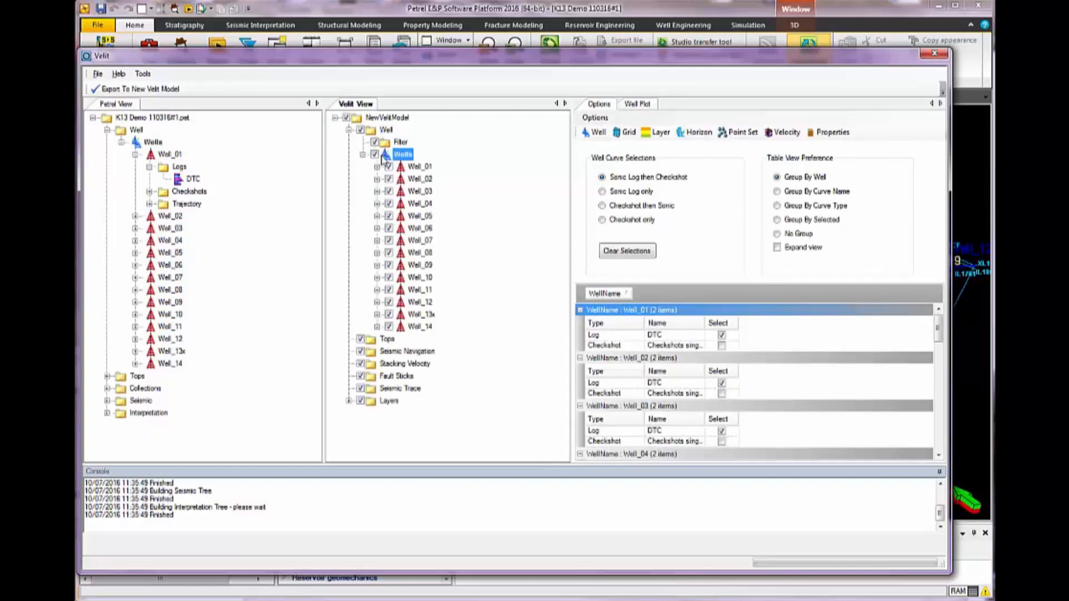
pyautogui.click(377, 167)
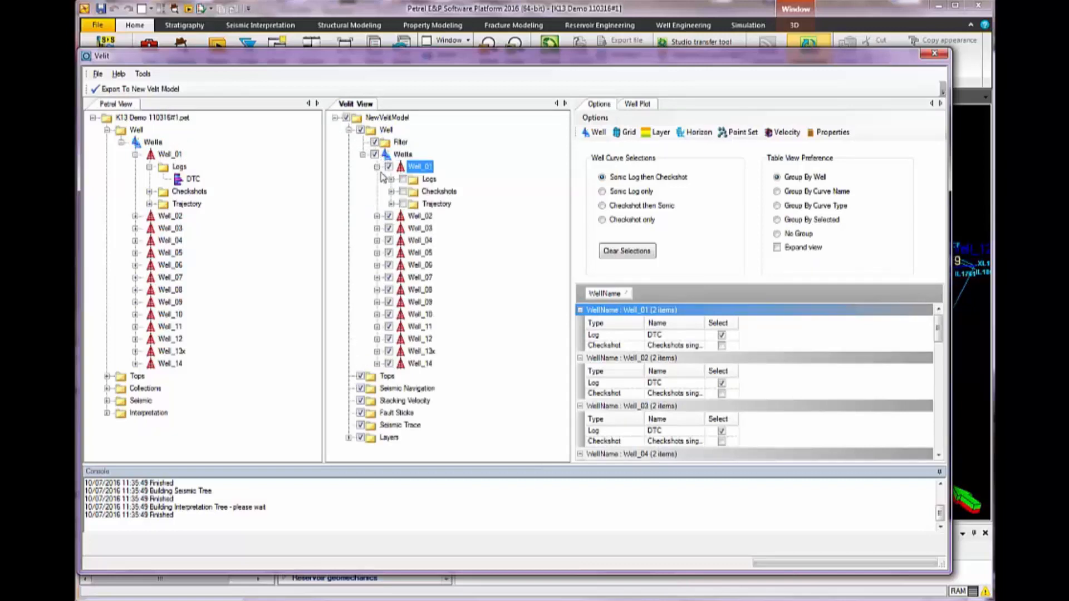
pyautogui.click(392, 191)
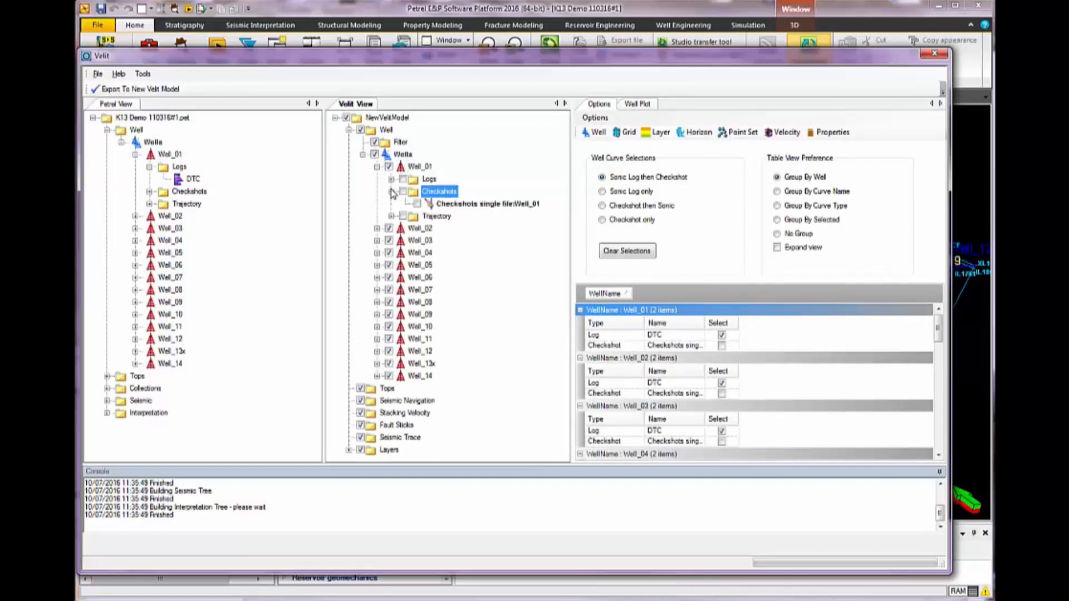
pyautogui.click(391, 179)
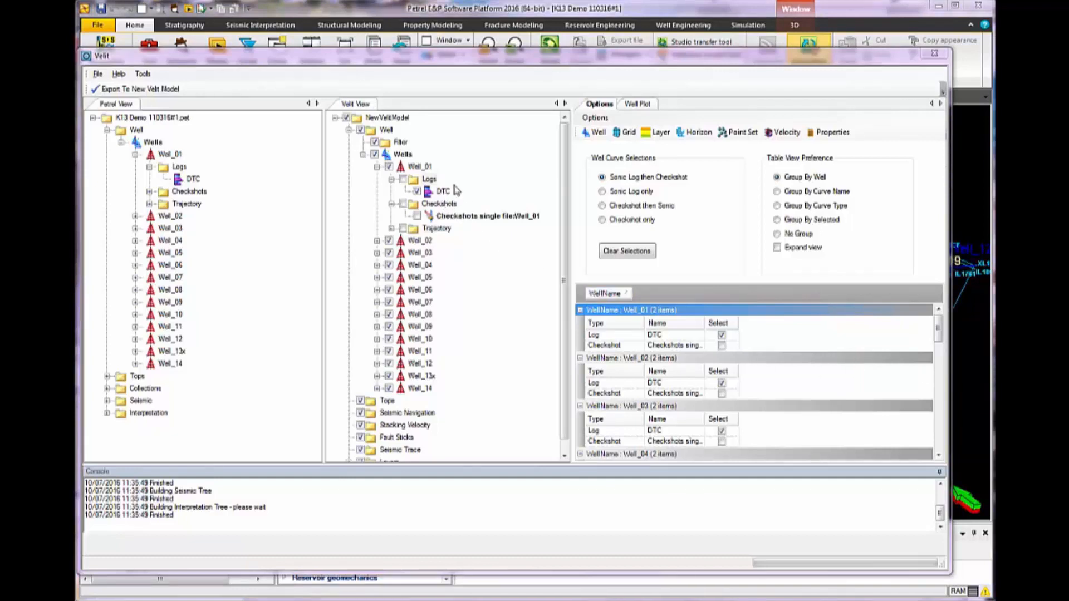
# Group the well curve table by curve name, check the DTC log selections, and collapse the model's wells
pyautogui.click(777, 192)
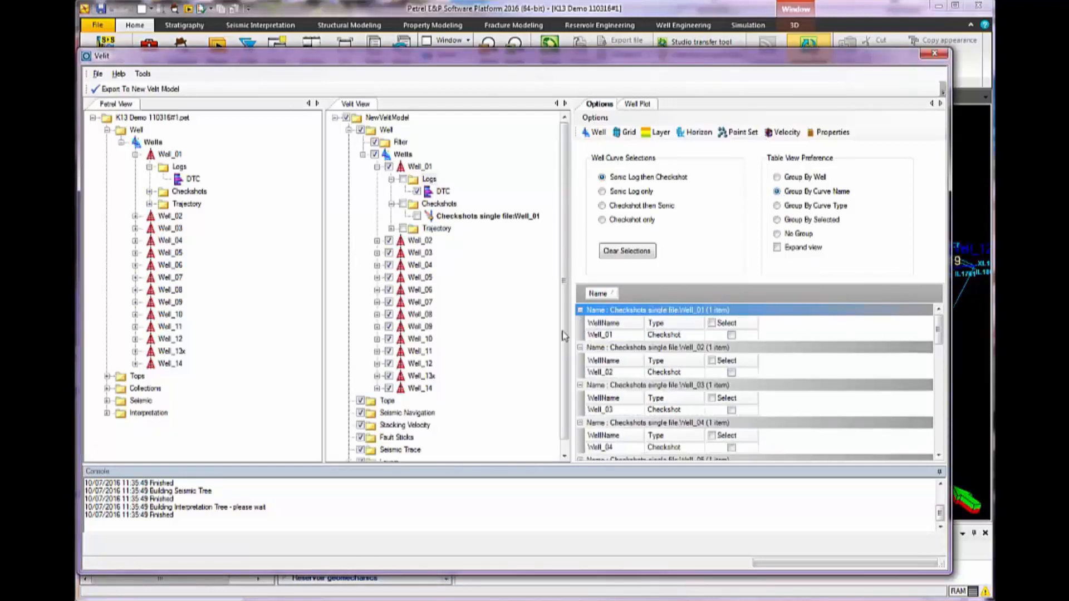
pyautogui.moveTo(940, 330); pyautogui.dragTo(939, 429)
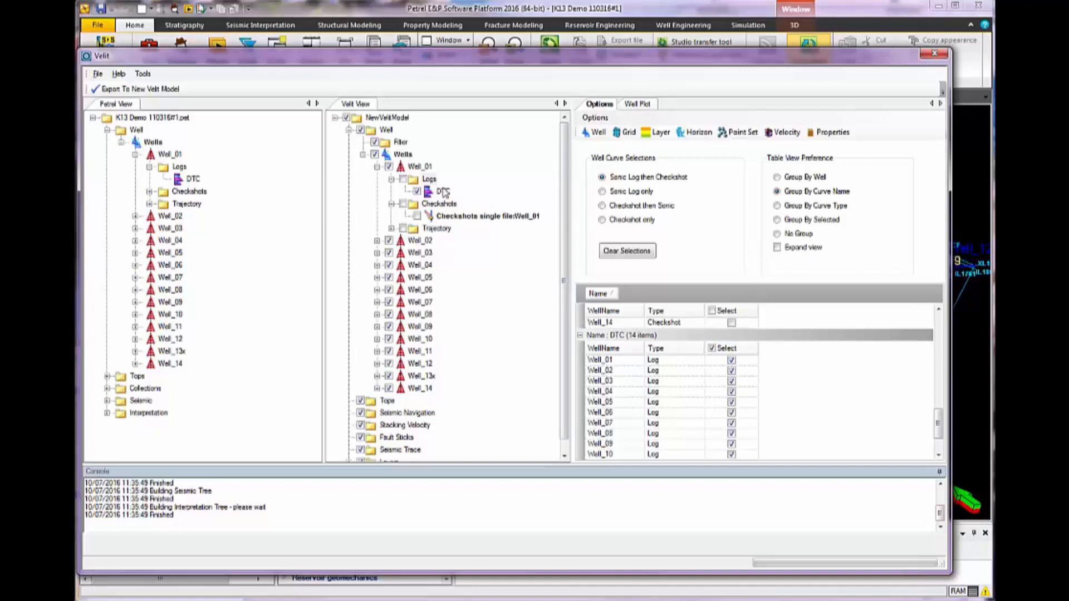
pyautogui.click(364, 156)
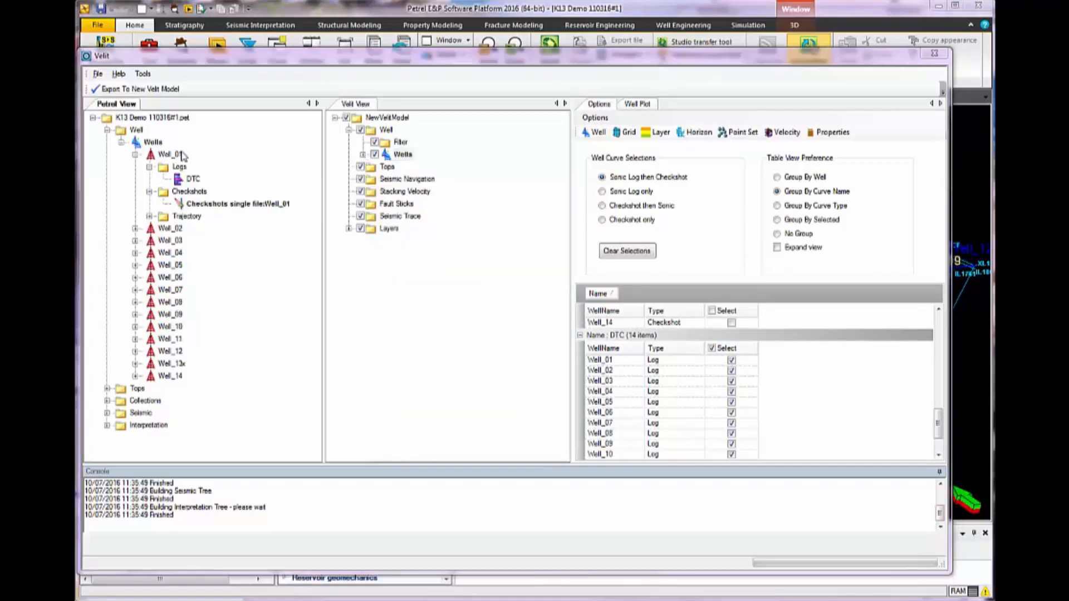
# Add the Tops_04Feb2016.dat marker collection from the Petrel project to the Velit model's Tops folder
pyautogui.click(107, 130)
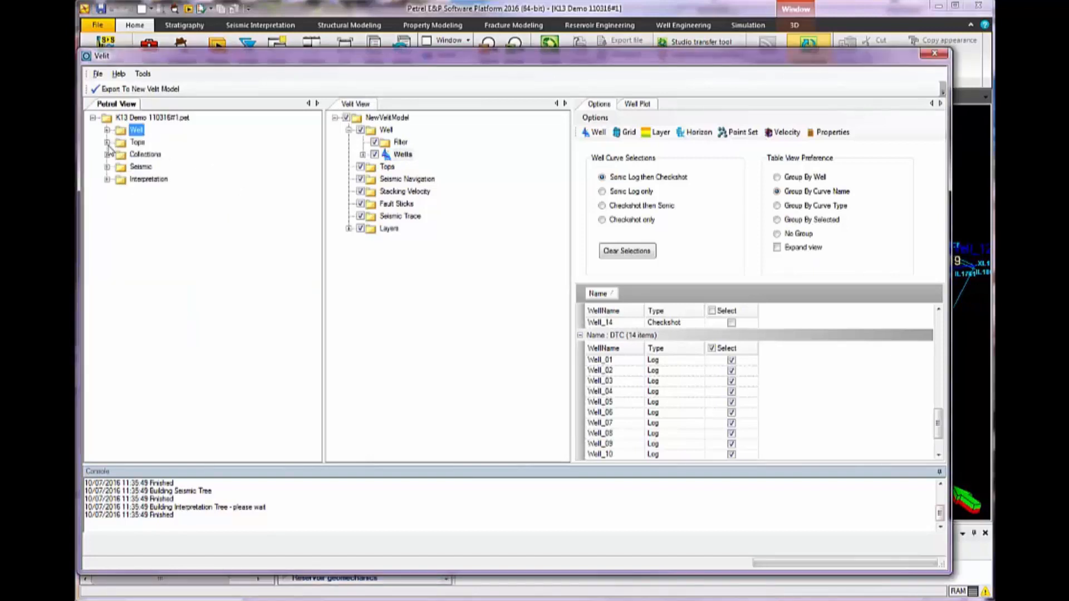
pyautogui.click(107, 143)
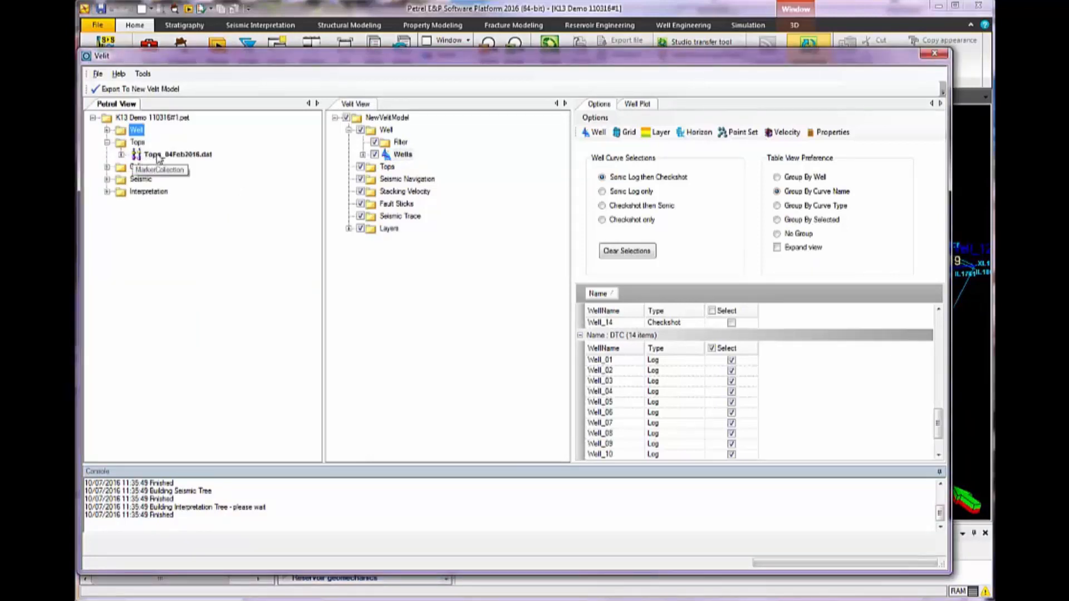
pyautogui.moveTo(158, 157); pyautogui.dragTo(386, 171)
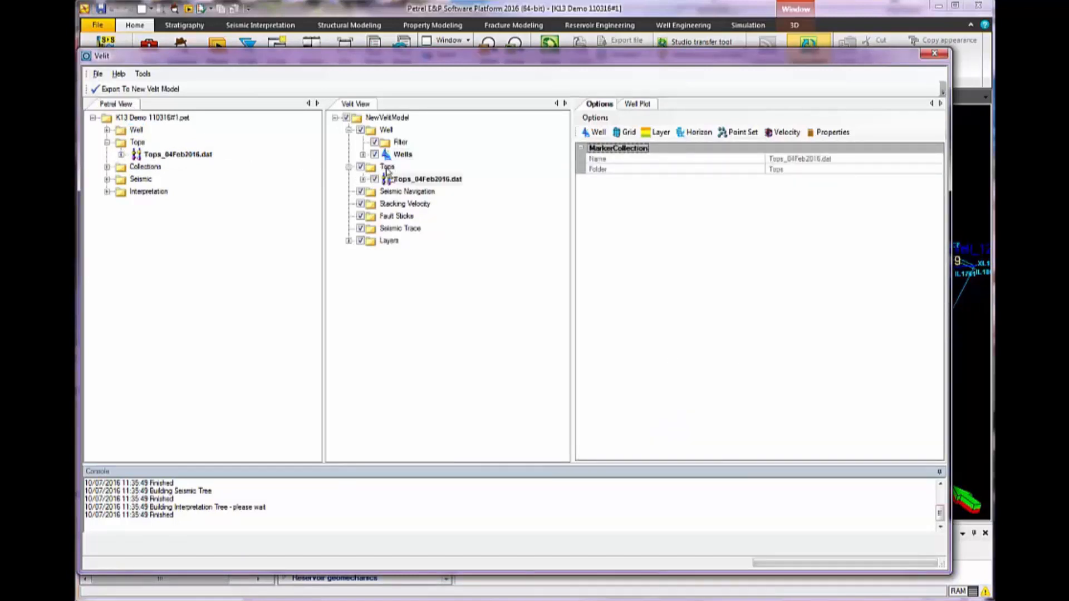
# Review the unique tops imported with Tops_04Feb2016.dat and collapse the model's Tops folder
pyautogui.click(362, 180)
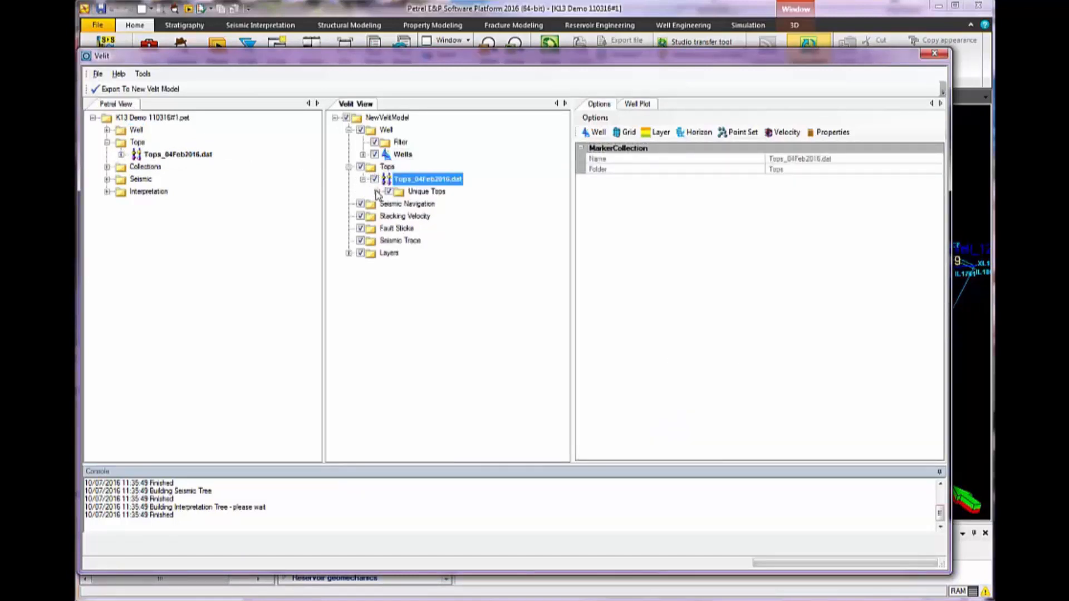
pyautogui.click(377, 192)
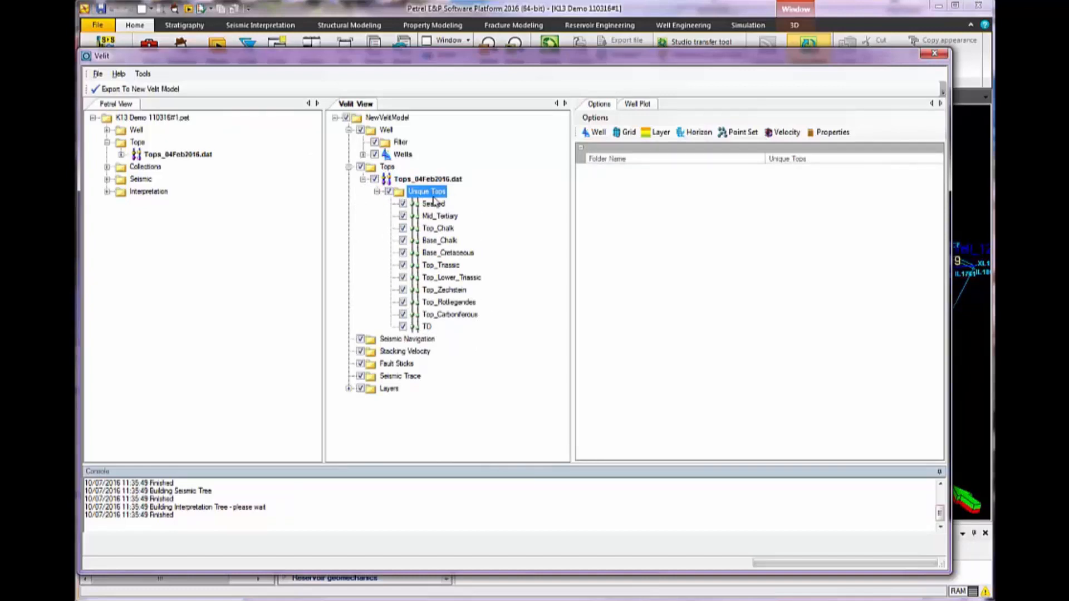
pyautogui.click(348, 168)
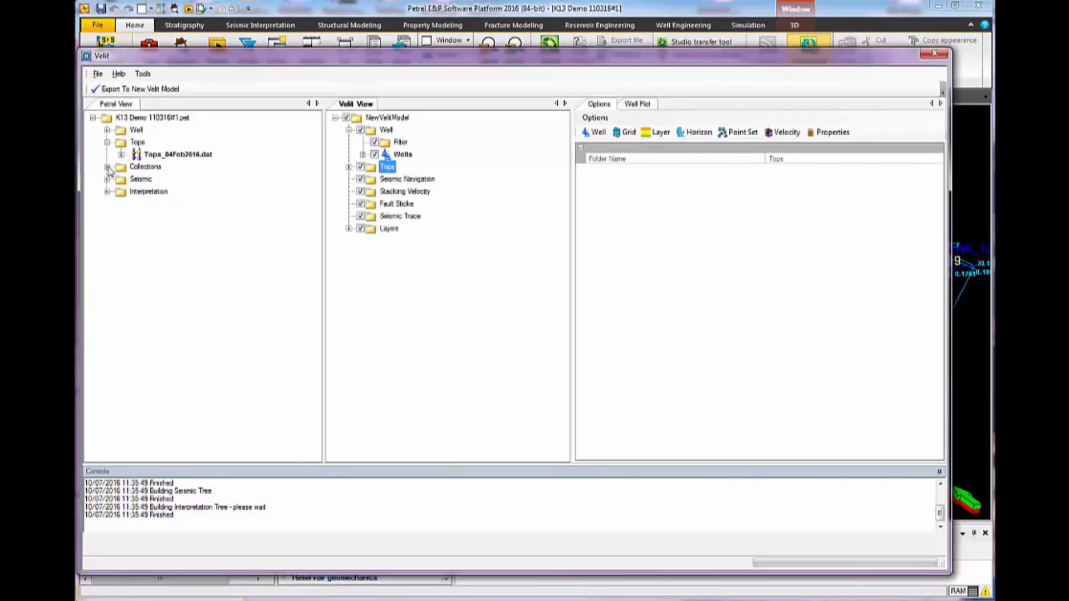
# Expand the Petrel project's Surfaces collection and create seven new layers in the Velit model
pyautogui.click(108, 144)
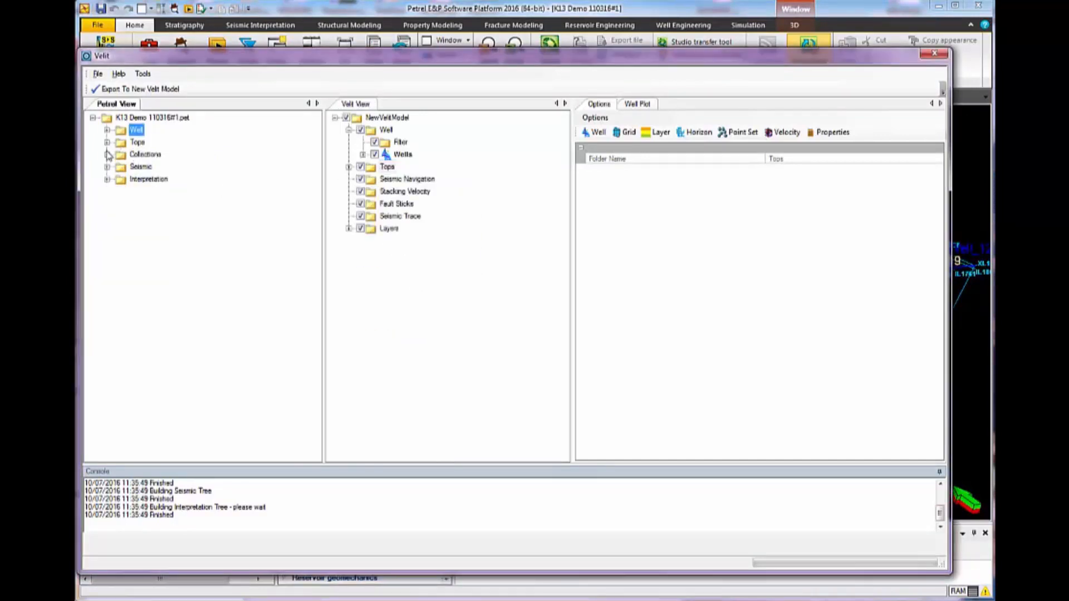
pyautogui.click(108, 154)
pyautogui.click(121, 168)
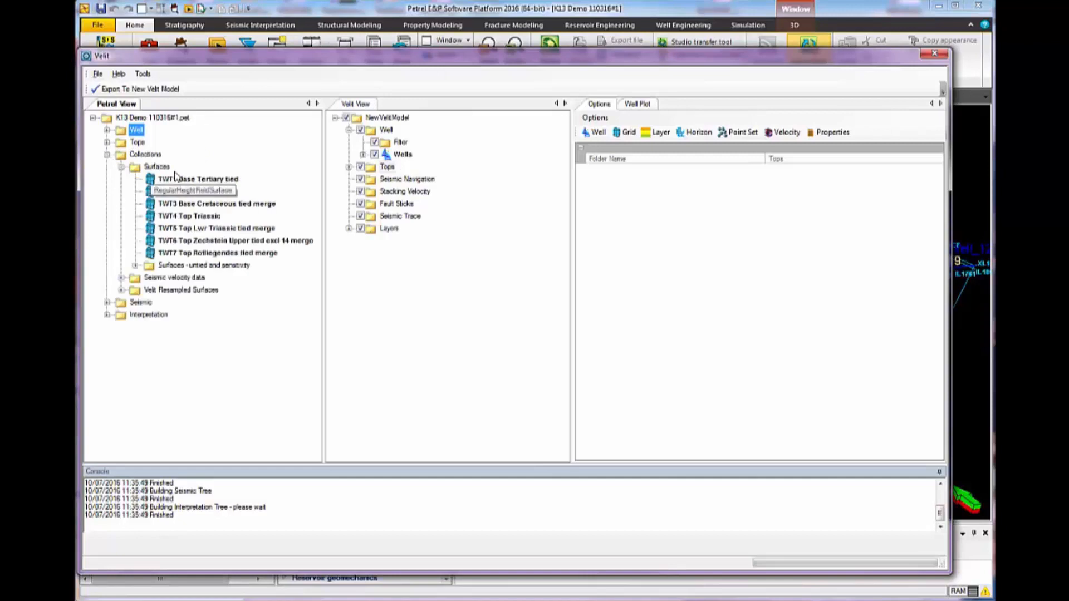
pyautogui.click(348, 229)
pyautogui.doubleClick(415, 241)
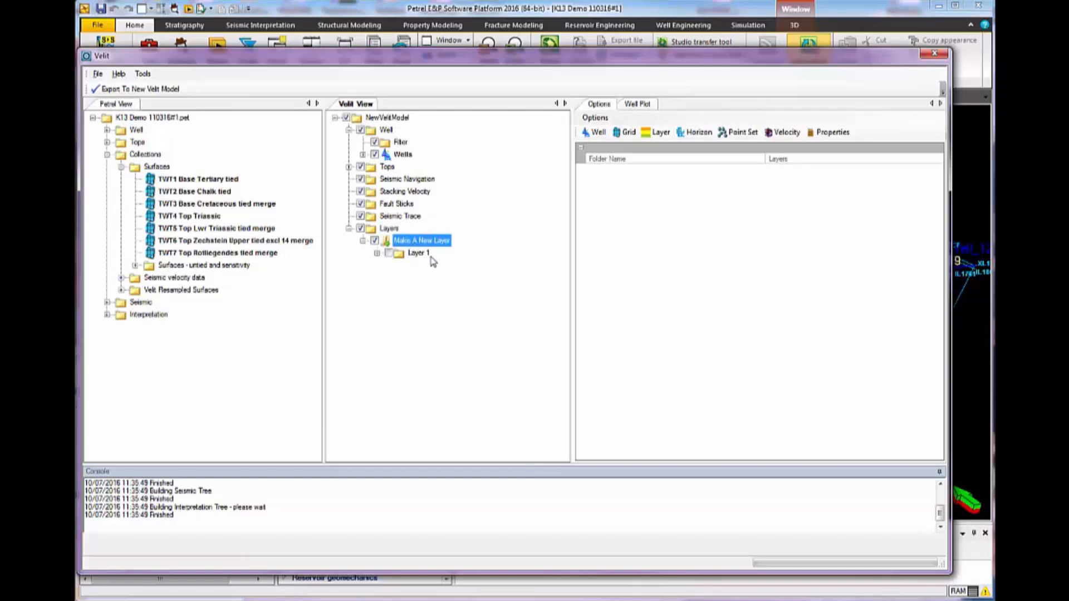
pyautogui.doubleClick(405, 243)
pyautogui.doubleClick(405, 244)
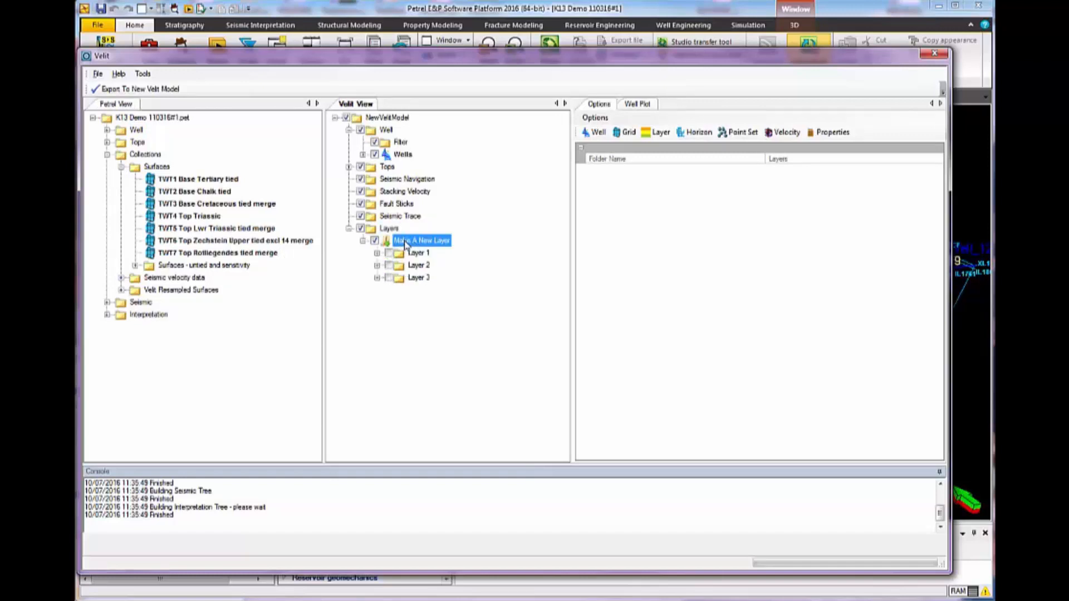
pyautogui.doubleClick(405, 243)
pyautogui.doubleClick(404, 243)
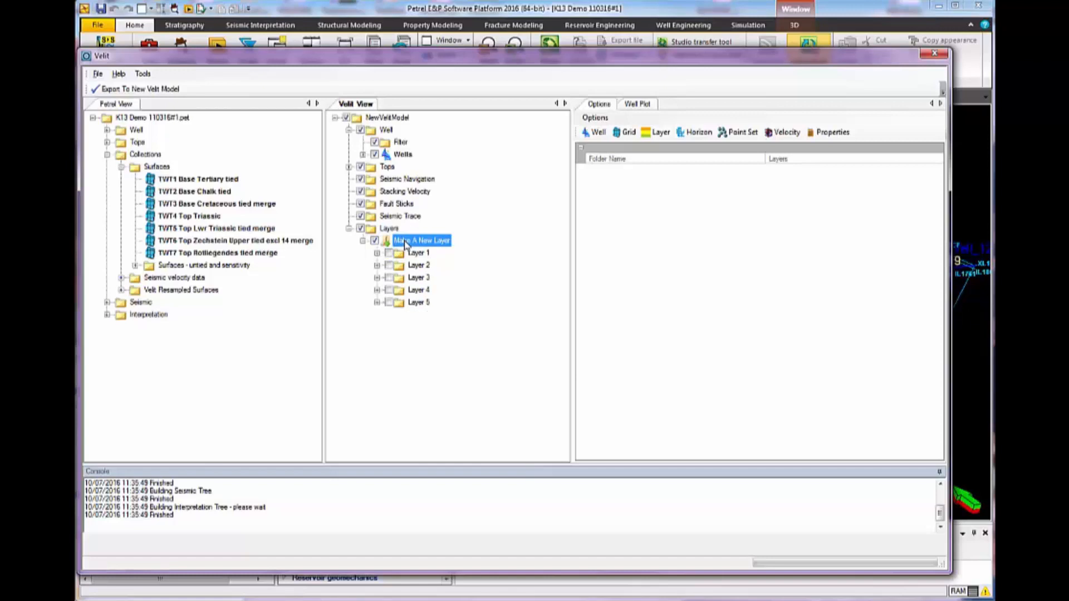
pyautogui.doubleClick(405, 243)
pyautogui.doubleClick(405, 244)
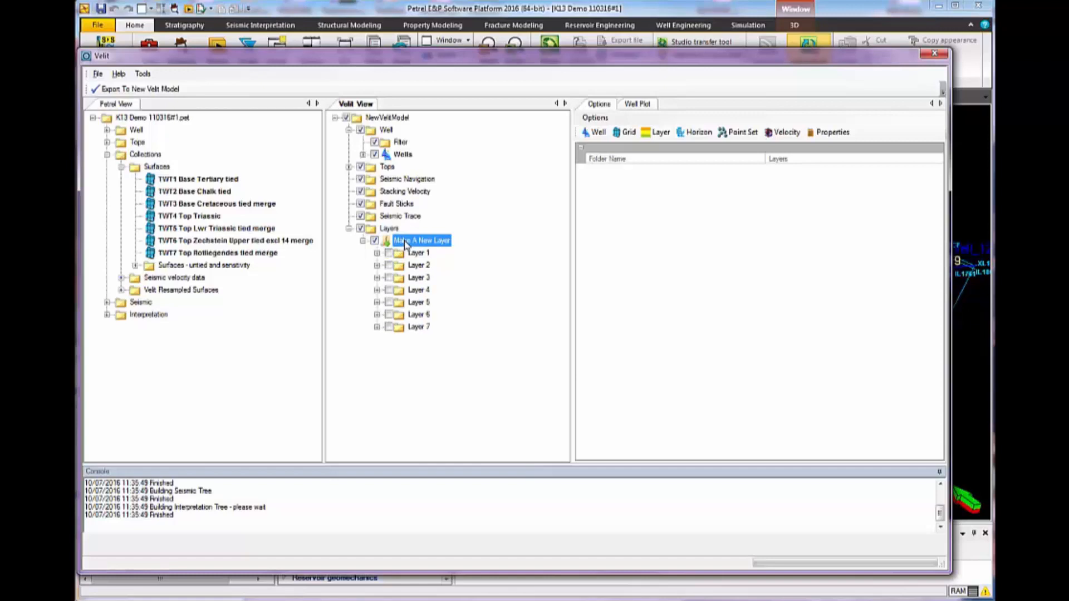
# Assign the TWT1 Base Tertiary tied surface to Layer 1's Time grid and show the grid options
pyautogui.click(377, 254)
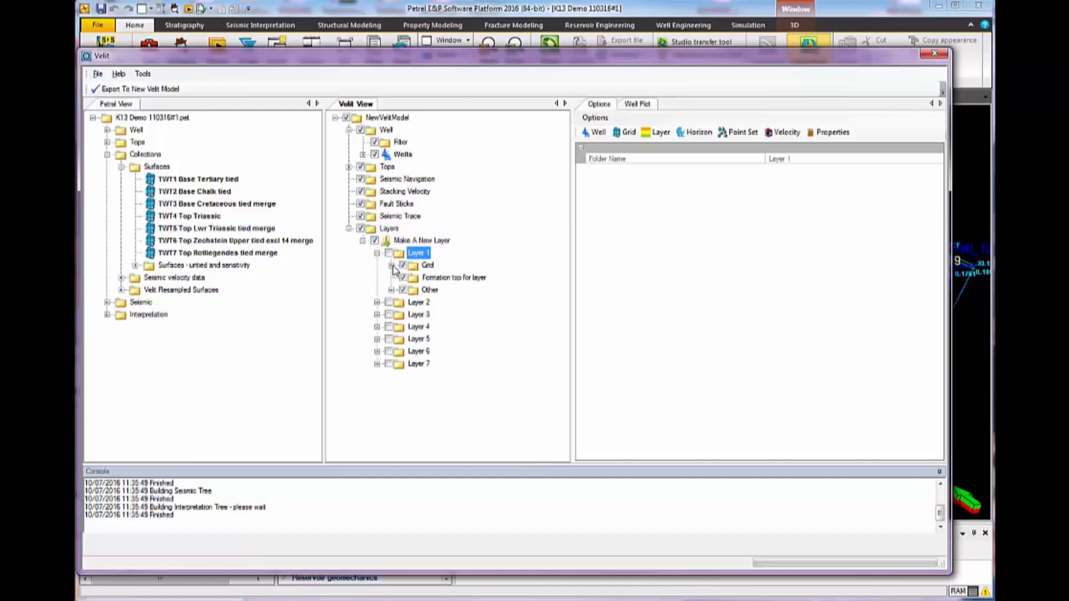
pyautogui.click(392, 267)
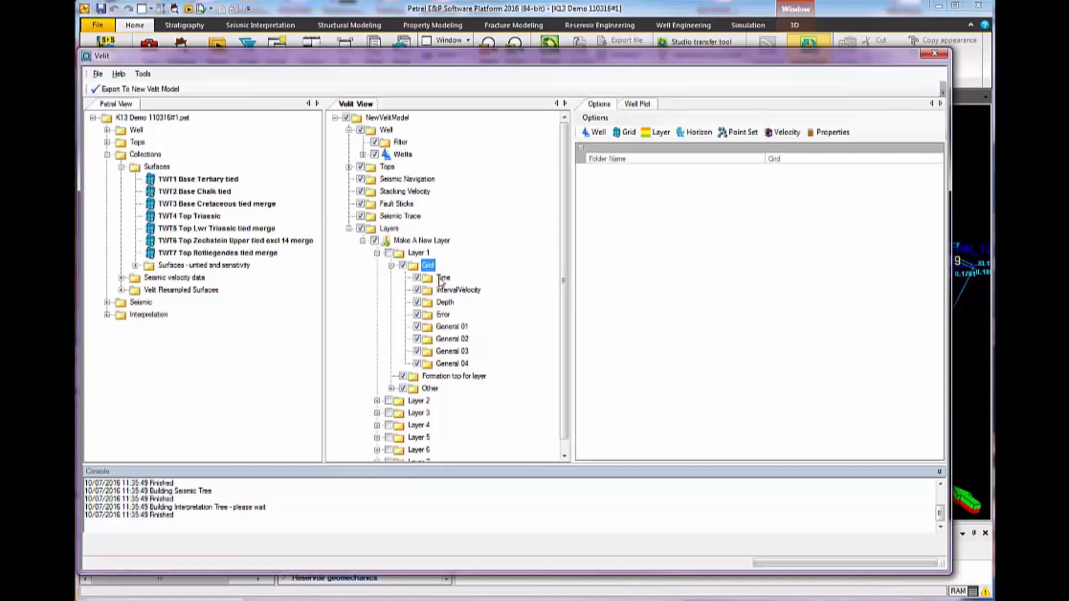
pyautogui.moveTo(186, 181); pyautogui.dragTo(446, 282)
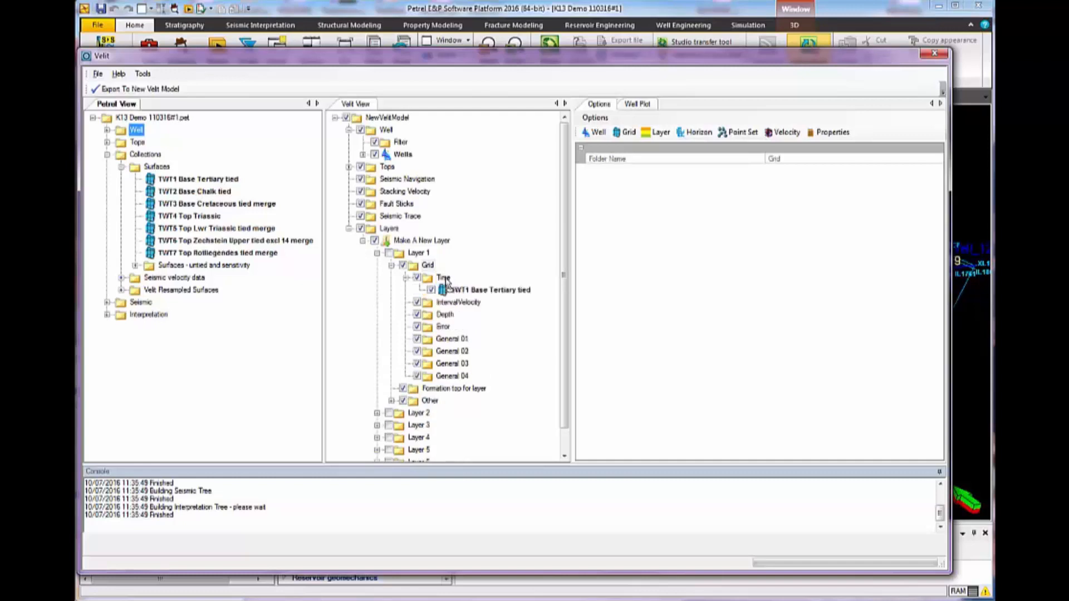
pyautogui.click(624, 134)
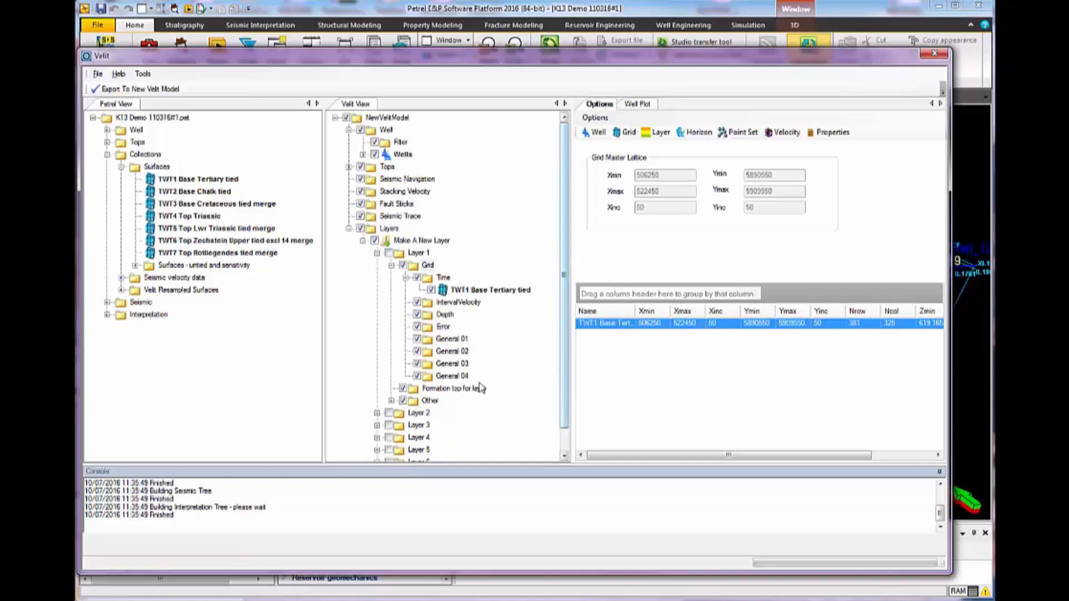
# Assign the TWT2 Base Chalk tied surface to the Time grid of Layer 2
pyautogui.click(377, 413)
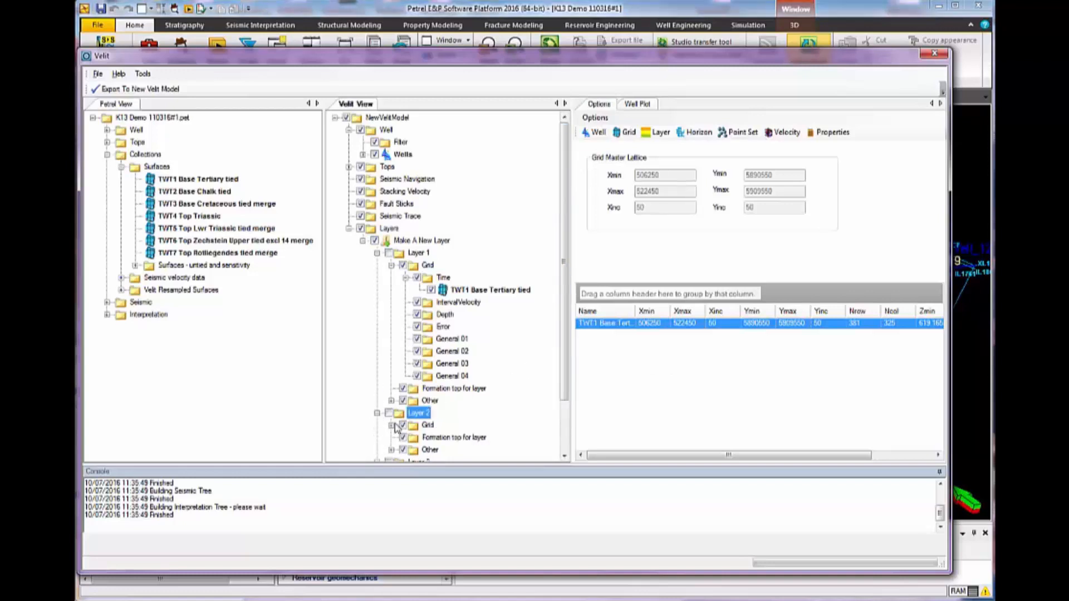
pyautogui.click(392, 426)
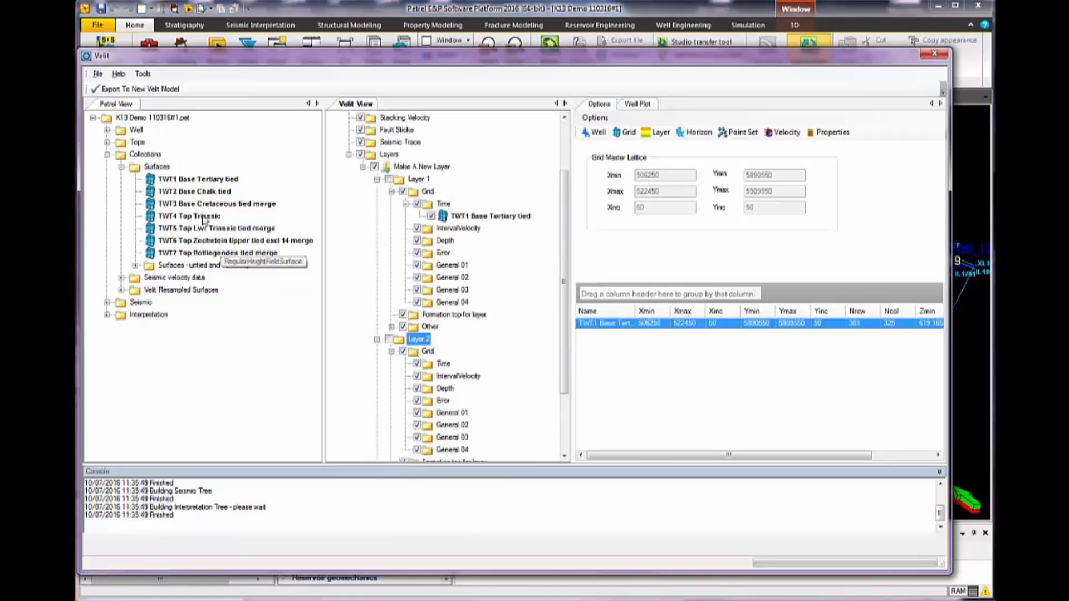
pyautogui.moveTo(137, 129); pyautogui.dragTo(442, 370)
# Assign the TWT3 Base Cretaceous tied merge surface to the Time grid of Layer 3
pyautogui.moveTo(564, 305); pyautogui.dragTo(560, 404)
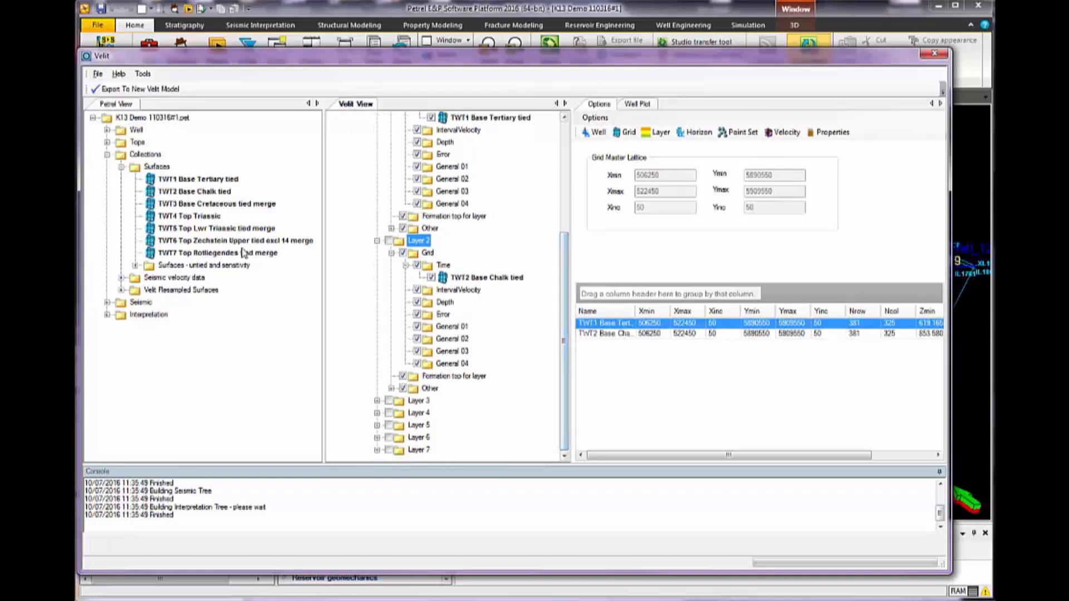
pyautogui.click(185, 206)
pyautogui.moveTo(185, 206); pyautogui.dragTo(442, 365)
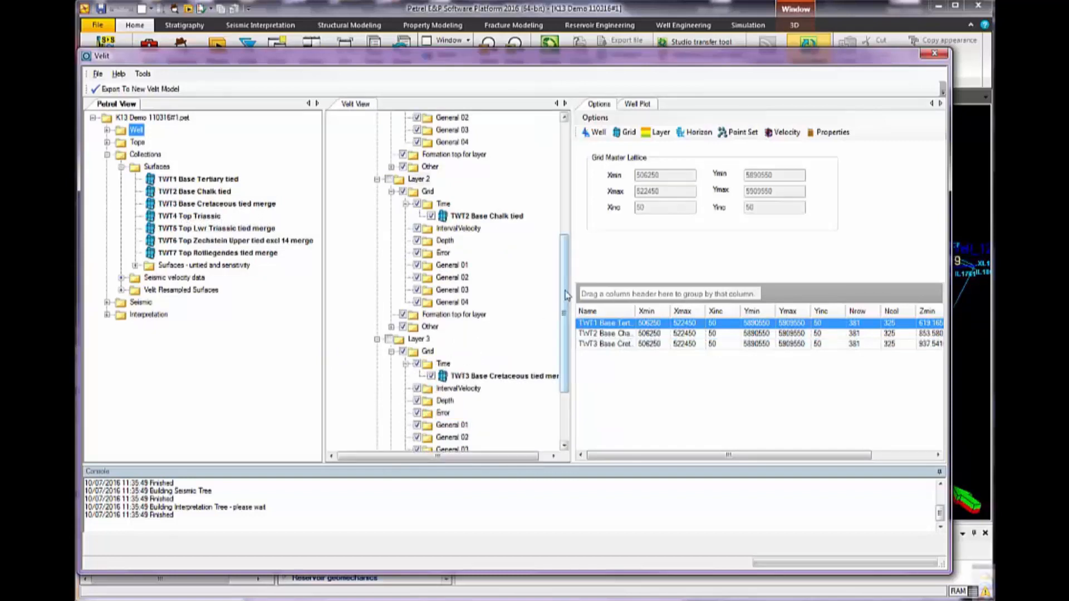
# Assign the TWT4 Top Triassic and TWT5 Top Lwr Triassic tied merge surfaces to the Time grids of Layers 4 and 5
pyautogui.moveTo(563, 293); pyautogui.dragTo(558, 367)
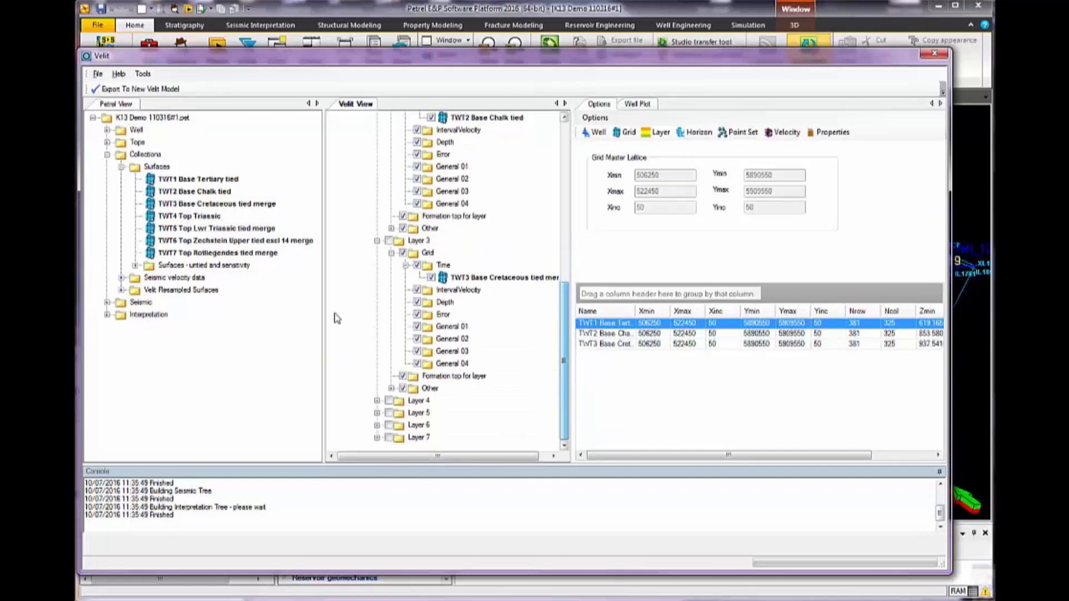
pyautogui.moveTo(176, 220); pyautogui.dragTo(444, 359)
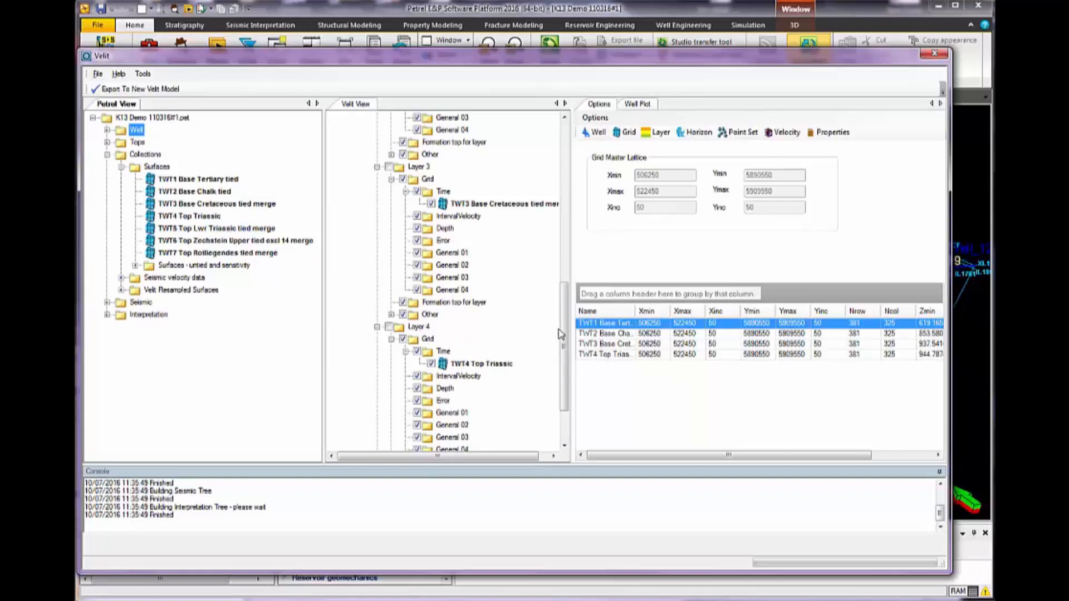
pyautogui.moveTo(563, 331); pyautogui.dragTo(550, 411)
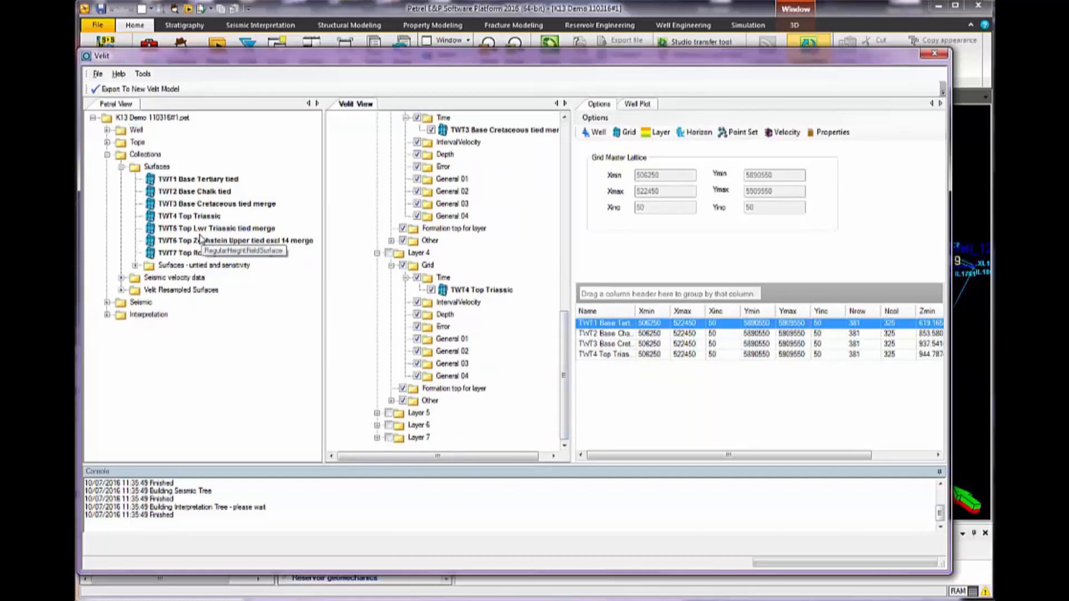
pyautogui.moveTo(194, 231); pyautogui.dragTo(441, 350)
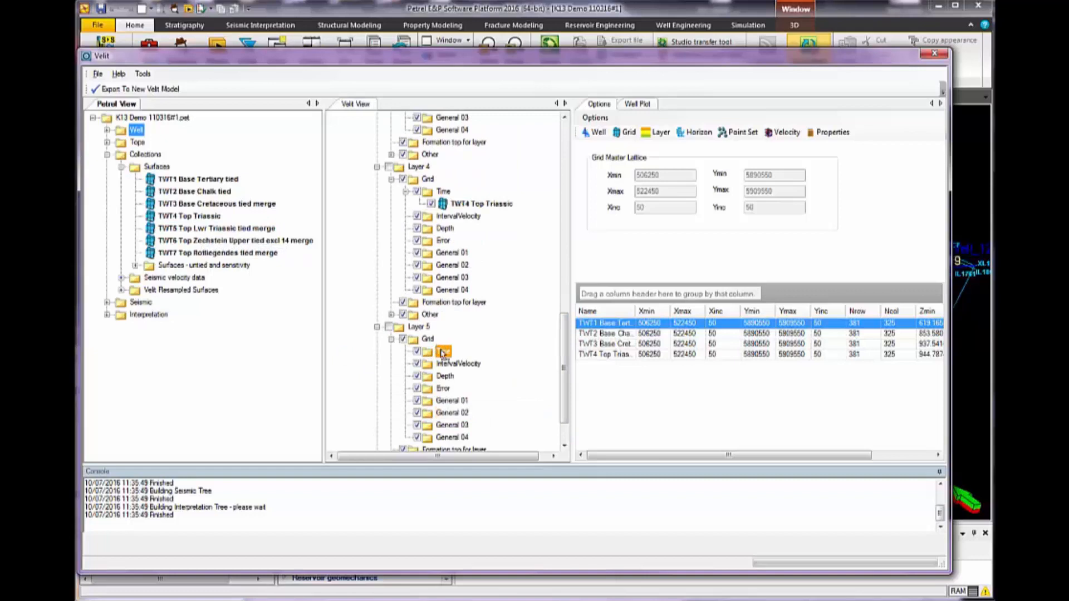
# Assign the TWT6 Top Zechstein Upper and TWT7 Top Rotliegendes surfaces to the Time grids of Layers 6 and 7
pyautogui.moveTo(562, 334); pyautogui.dragTo(562, 361)
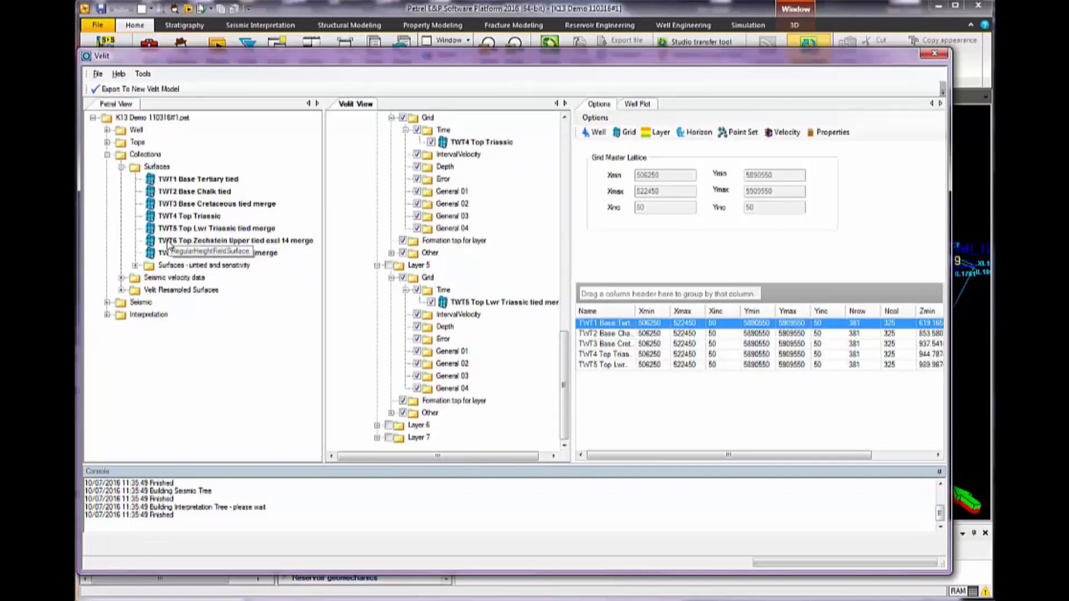
pyautogui.moveTo(136, 130); pyautogui.dragTo(441, 351)
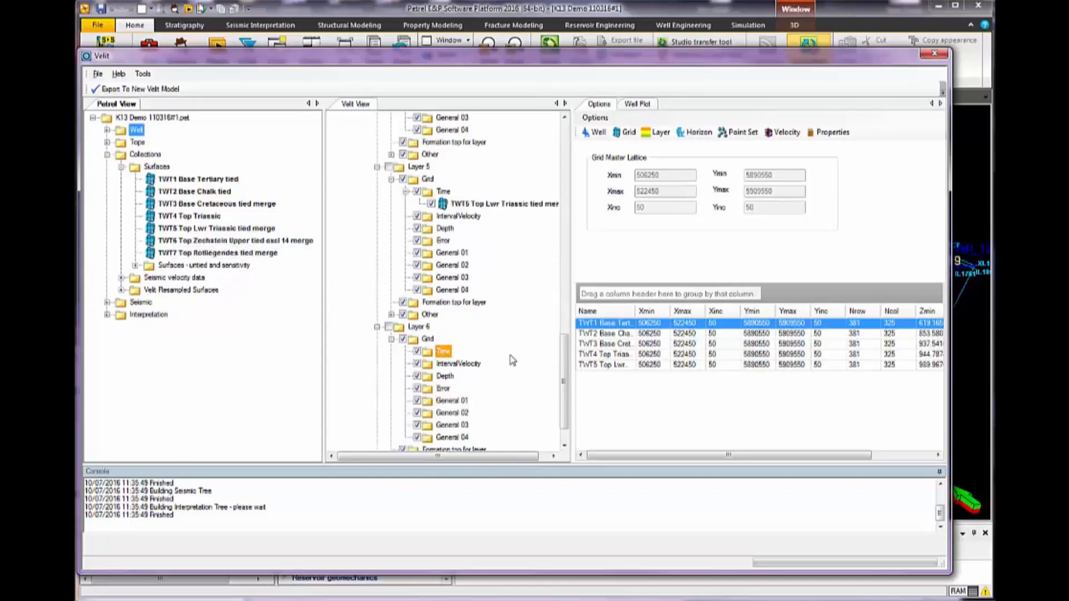
pyautogui.moveTo(563, 366); pyautogui.dragTo(571, 414)
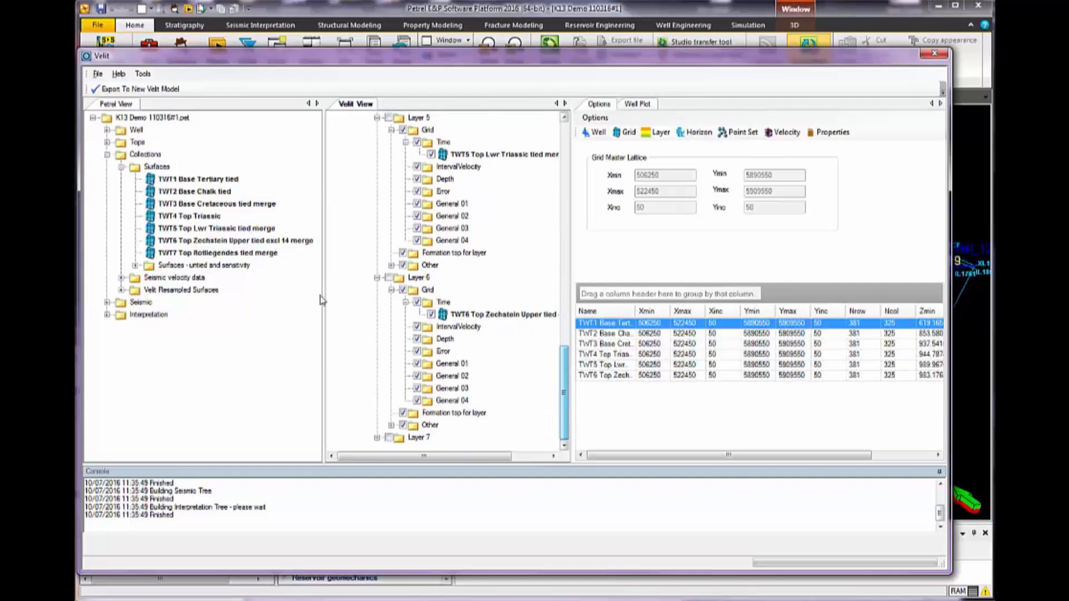
pyautogui.moveTo(180, 255); pyautogui.dragTo(444, 355)
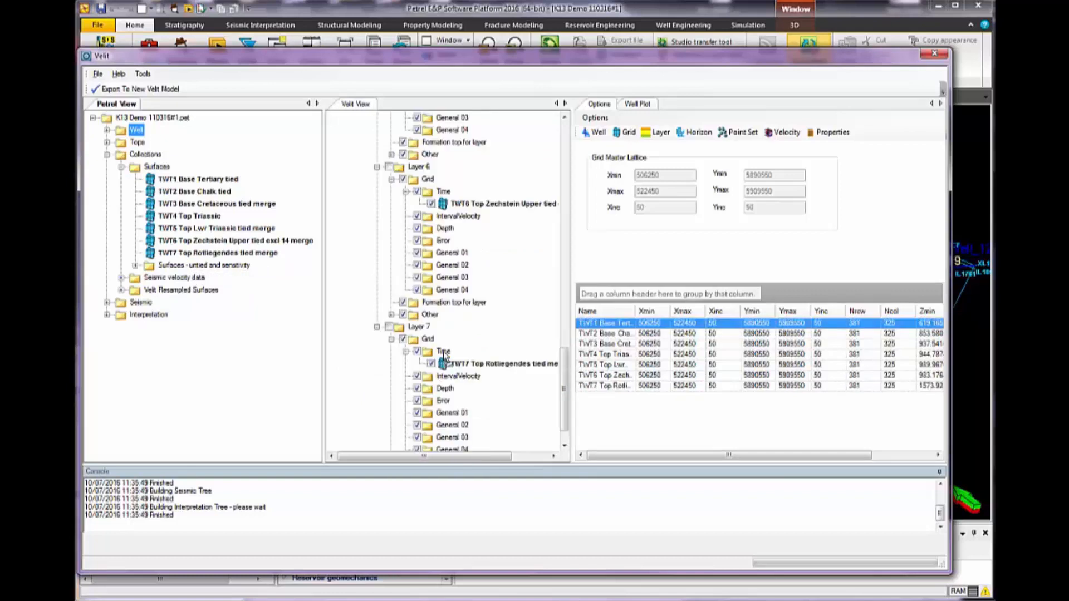
# Expand the unique tops of Tops_04Feb2016.dat and assign Top_Chalk as the formation top for Layer 1
pyautogui.moveTo(563, 415); pyautogui.dragTo(572, 184)
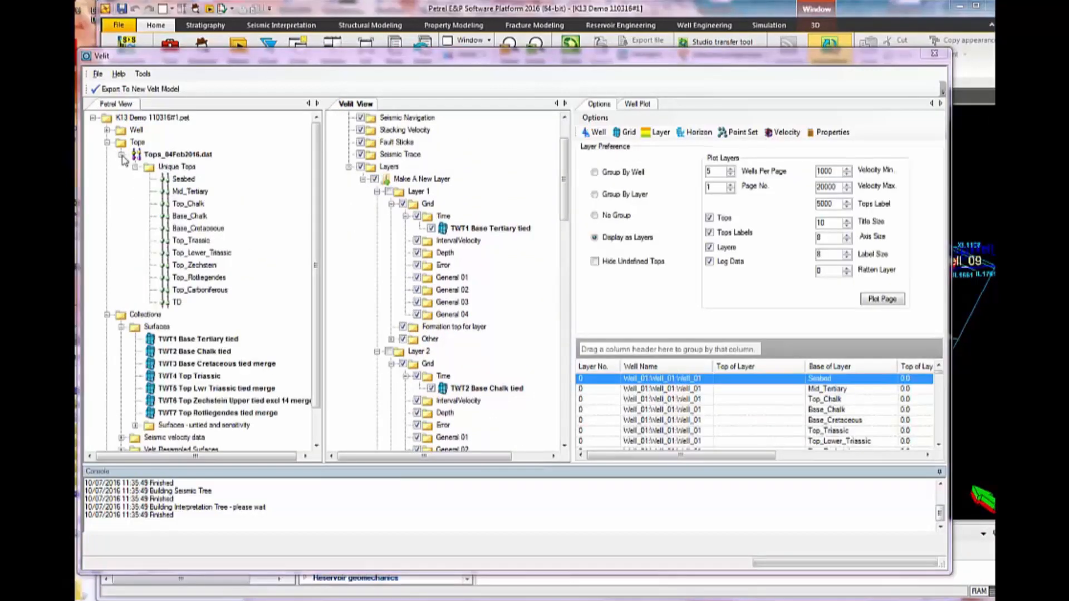
pyautogui.click(121, 155)
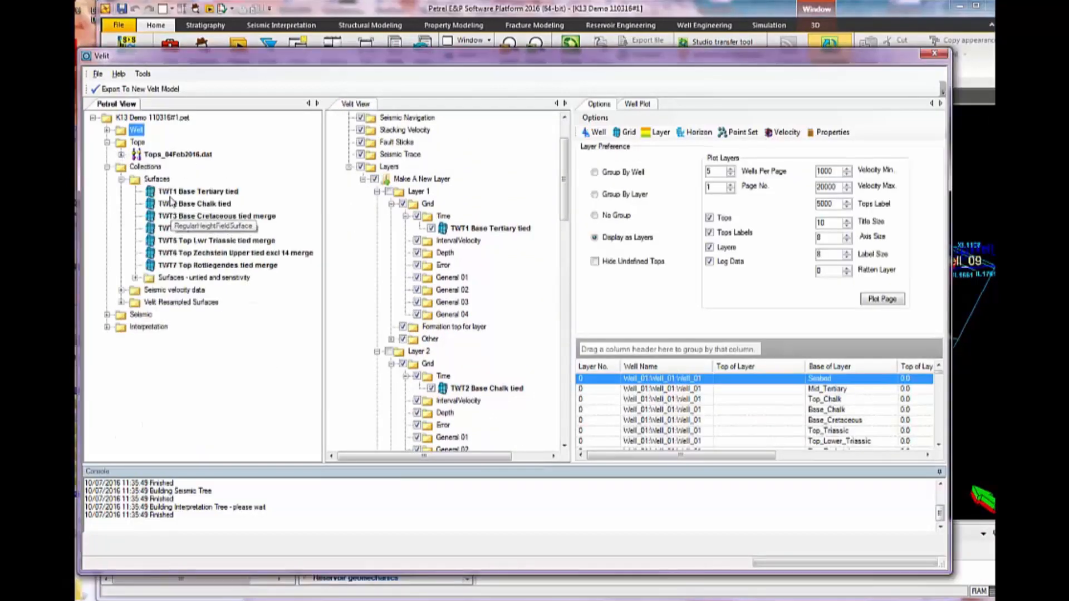
pyautogui.click(121, 155)
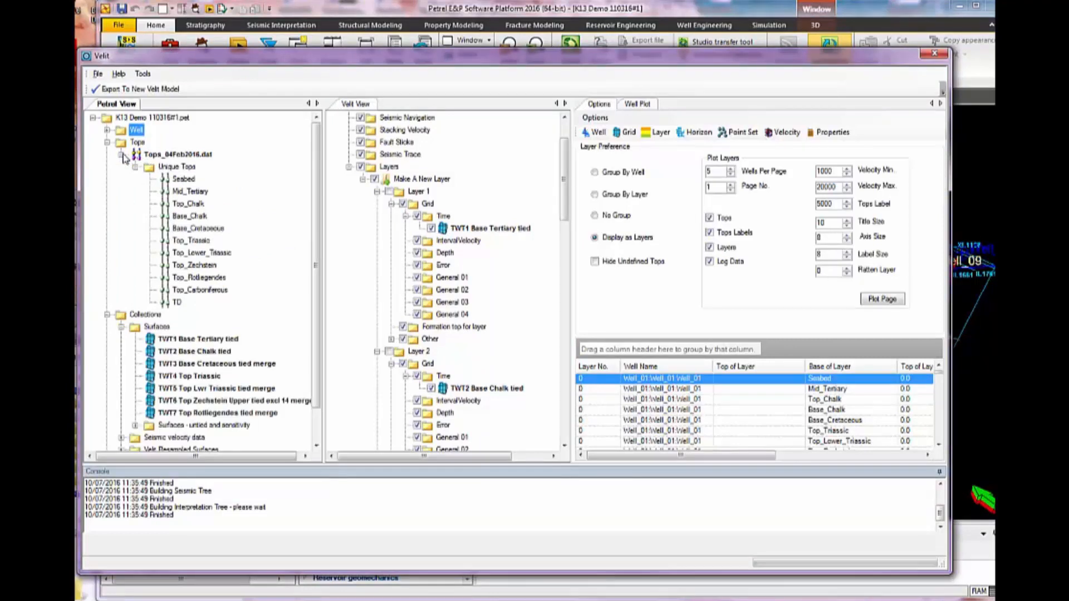
pyautogui.click(188, 205)
pyautogui.moveTo(188, 207); pyautogui.dragTo(446, 332)
pyautogui.click(452, 339)
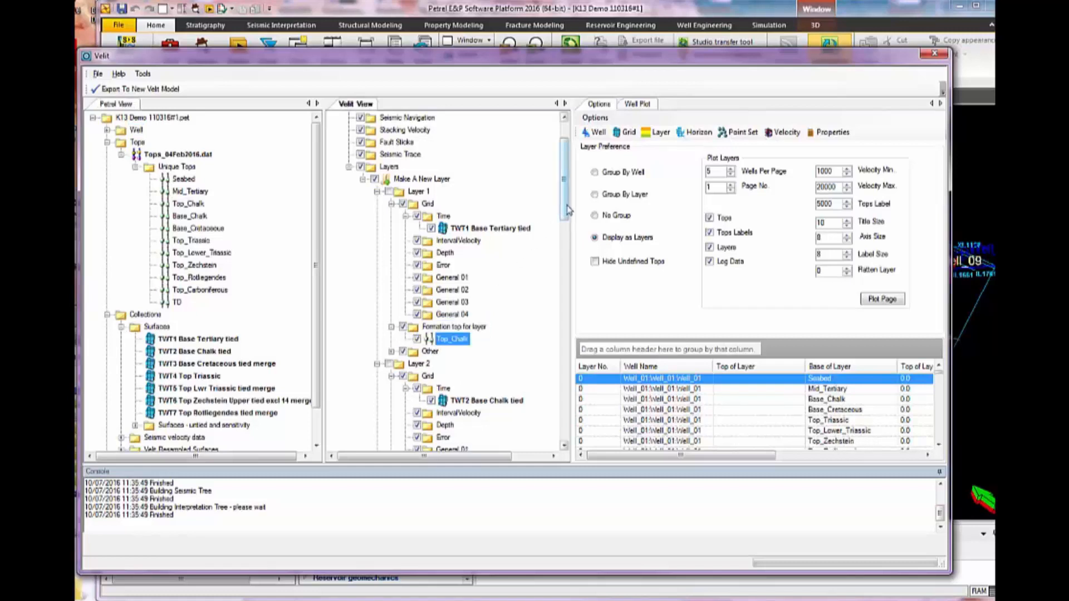
# Assign Base_Chalk as the formation top for Layer 2 and Base_Cretaceous as the formation top for Layer 3
pyautogui.scroll(-6, 483, 265)
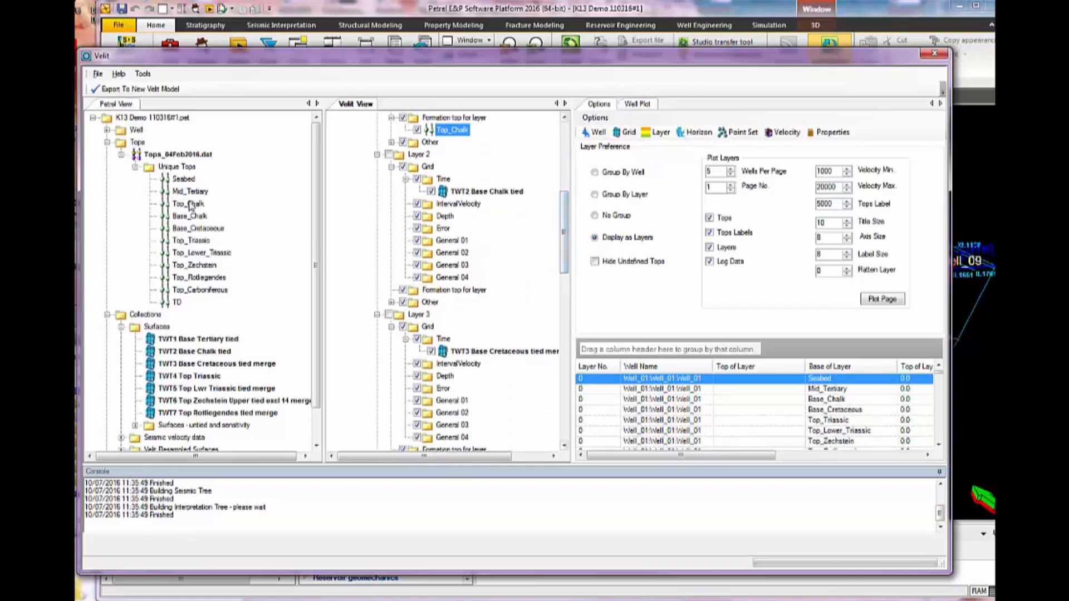
pyautogui.moveTo(185, 221); pyautogui.dragTo(437, 296)
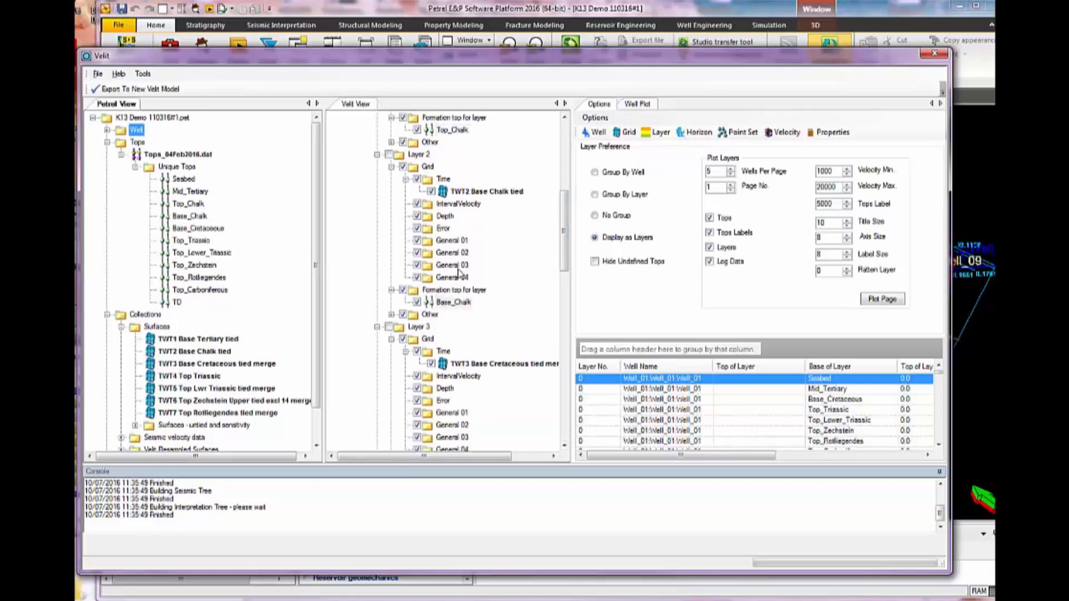
pyautogui.moveTo(564, 243); pyautogui.dragTo(566, 290)
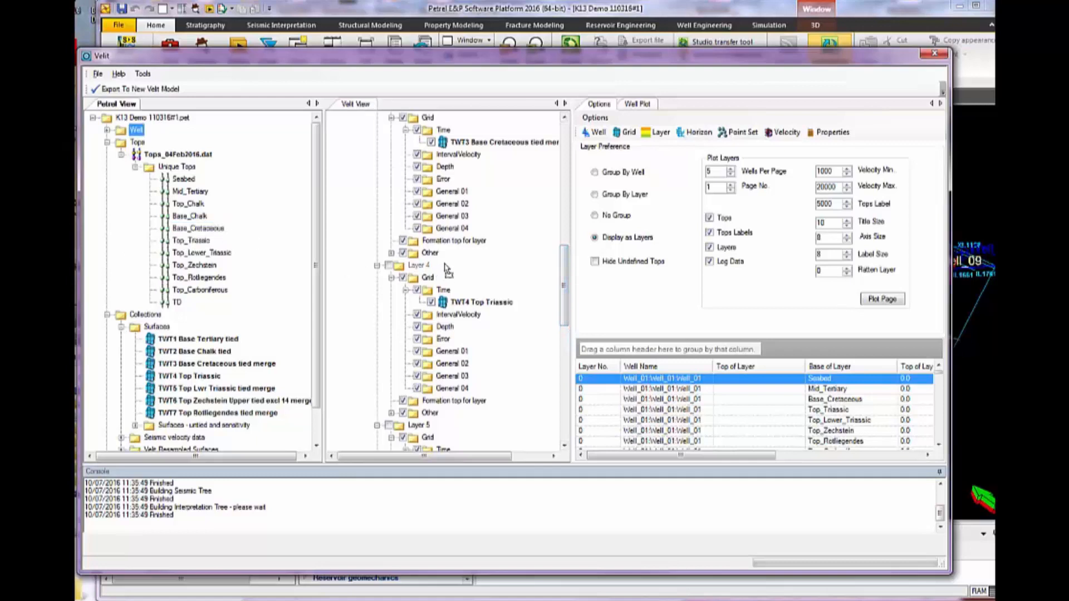
pyautogui.click(462, 242)
pyautogui.moveTo(465, 250); pyautogui.dragTo(465, 249)
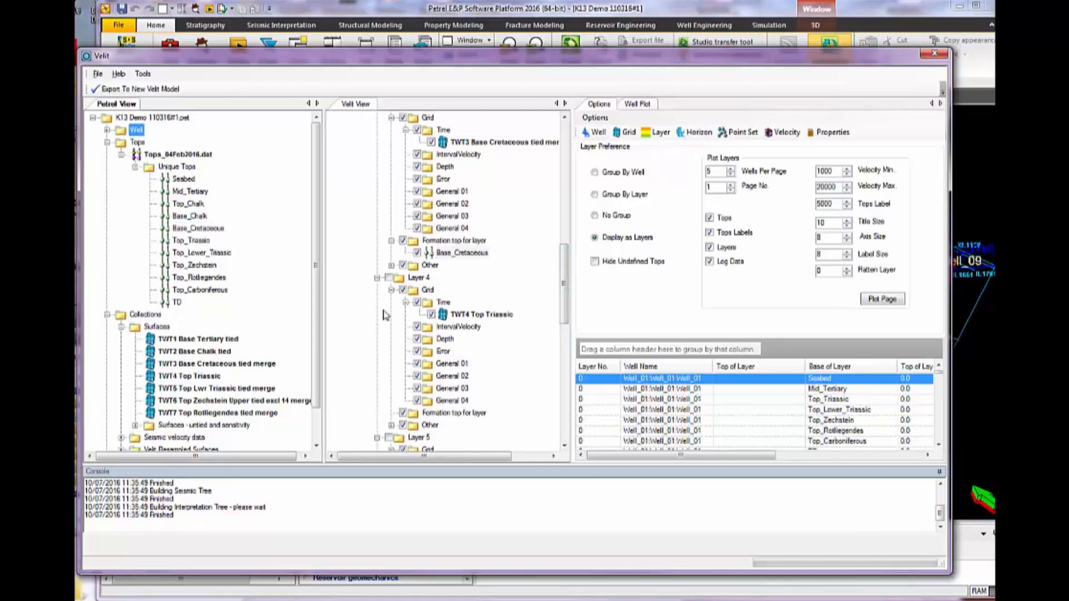
# Assign Top_Triassic as the formation top for Layer 4 and Top_Lower_Triassic as the formation top for Layer 5
pyautogui.moveTo(192, 244); pyautogui.dragTo(461, 414)
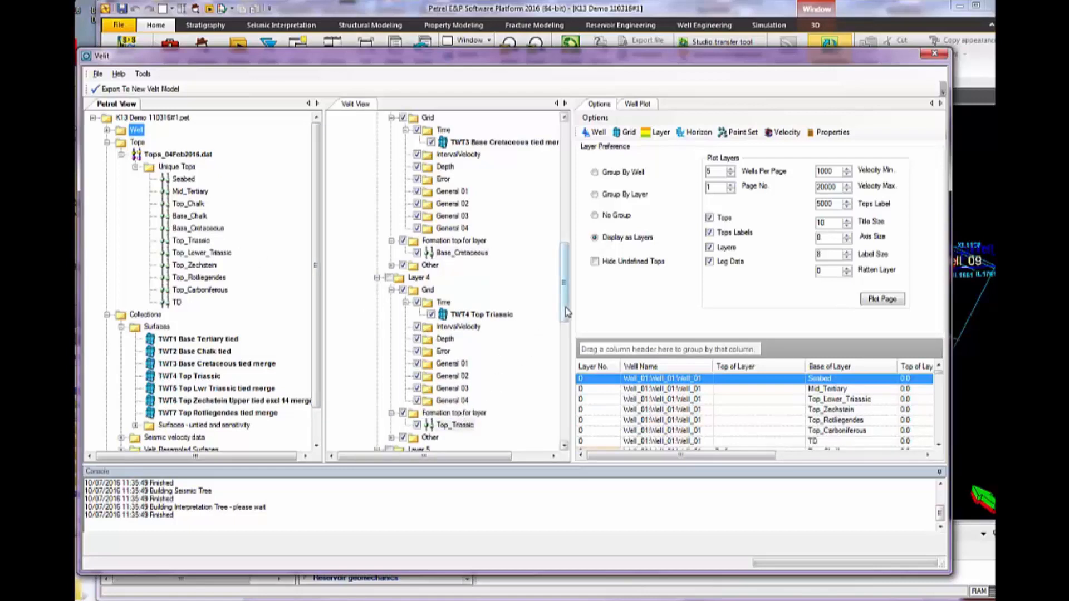
pyautogui.moveTo(564, 313); pyautogui.dragTo(564, 367)
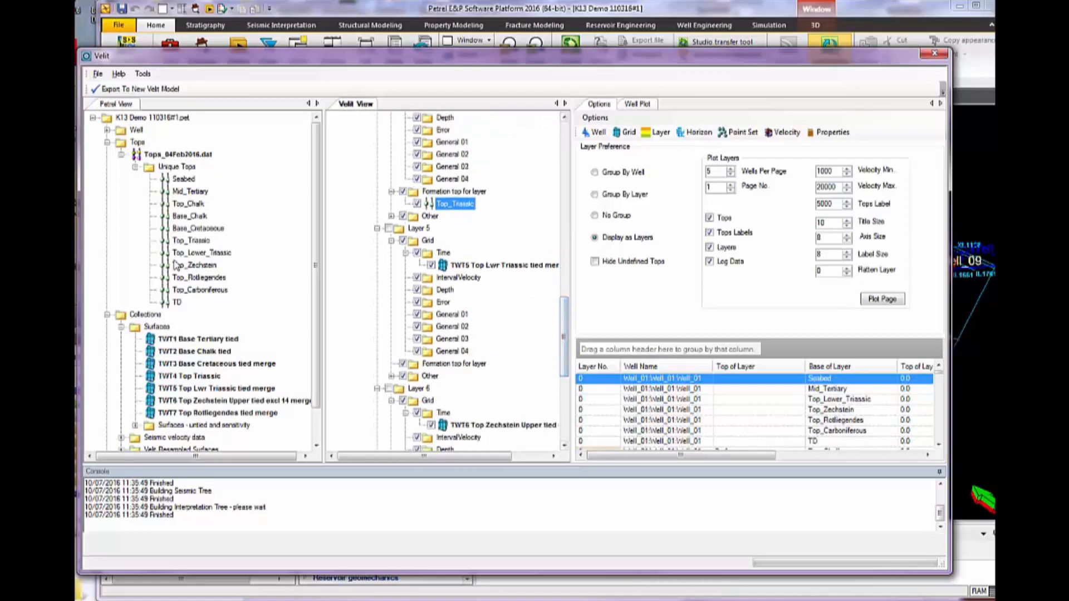
pyautogui.moveTo(177, 255); pyautogui.dragTo(441, 365)
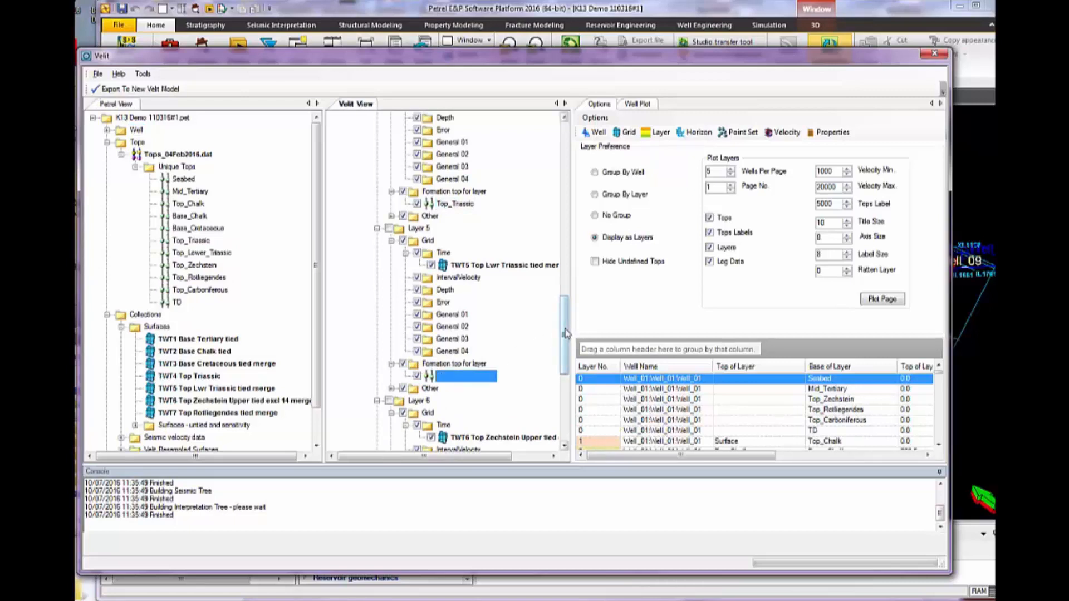
# Assign Top_Zechstein as the formation top for Layer 6 and Top_Rotliegendes as the formation top for Layer 7
pyautogui.moveTo(569, 335); pyautogui.dragTo(574, 384)
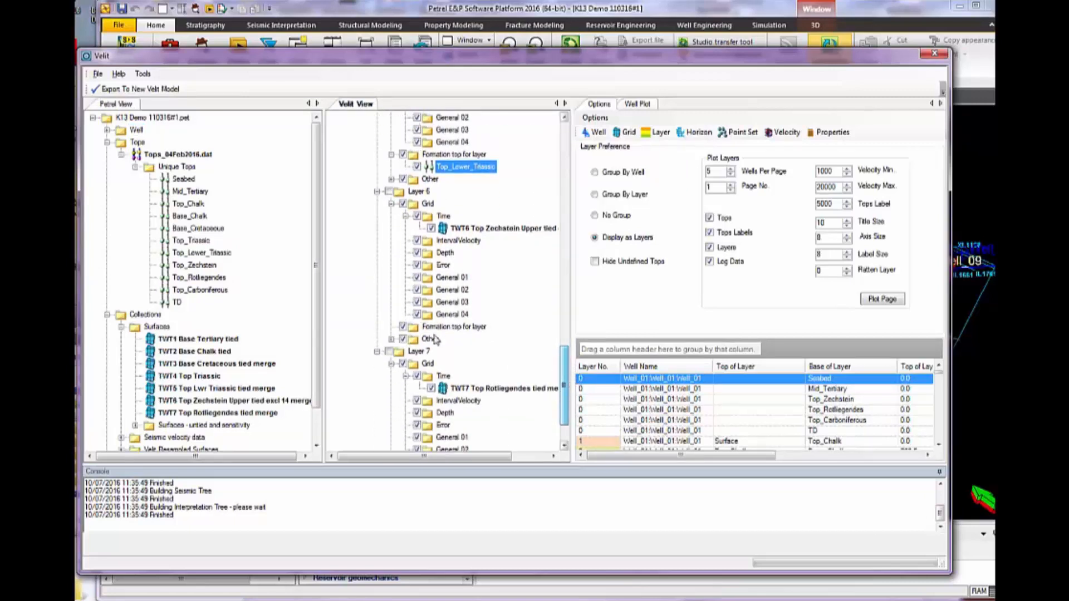
pyautogui.moveTo(206, 266); pyautogui.dragTo(454, 327)
pyautogui.moveTo(568, 370); pyautogui.dragTo(572, 394)
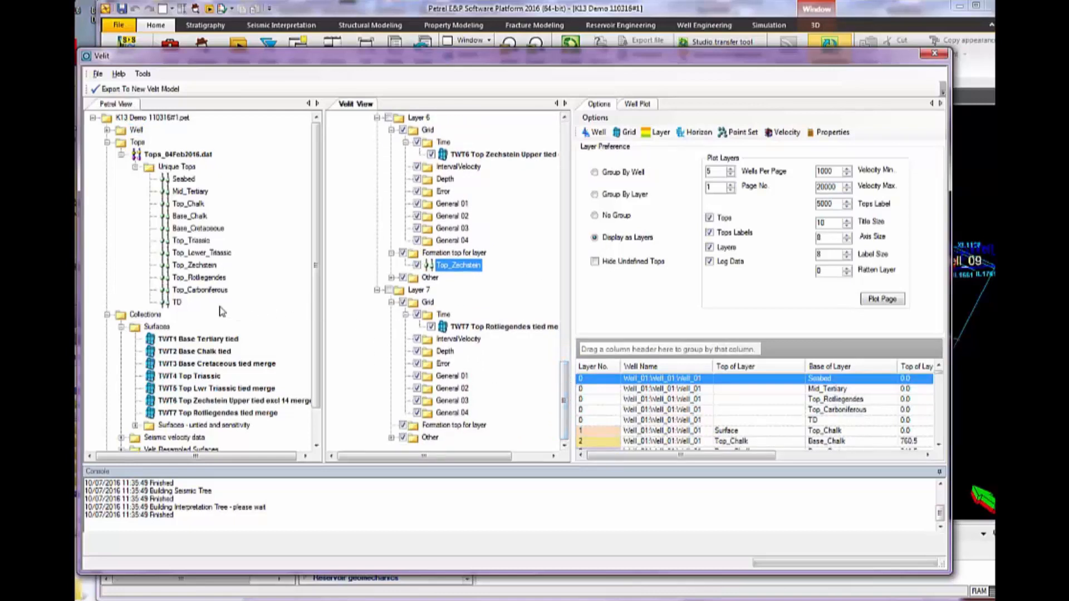
pyautogui.moveTo(197, 280); pyautogui.dragTo(443, 428)
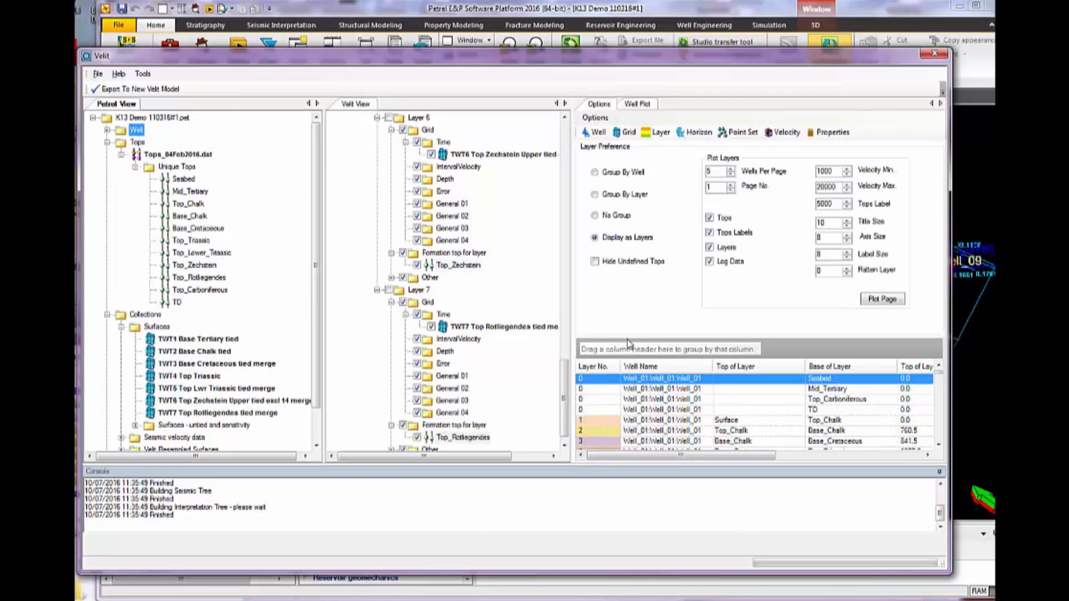
# Enlarge the layer table and review each well's layer numbers with their top and base formations, from Well_01 to Well_07
pyautogui.moveTo(626, 336); pyautogui.dragTo(628, 316)
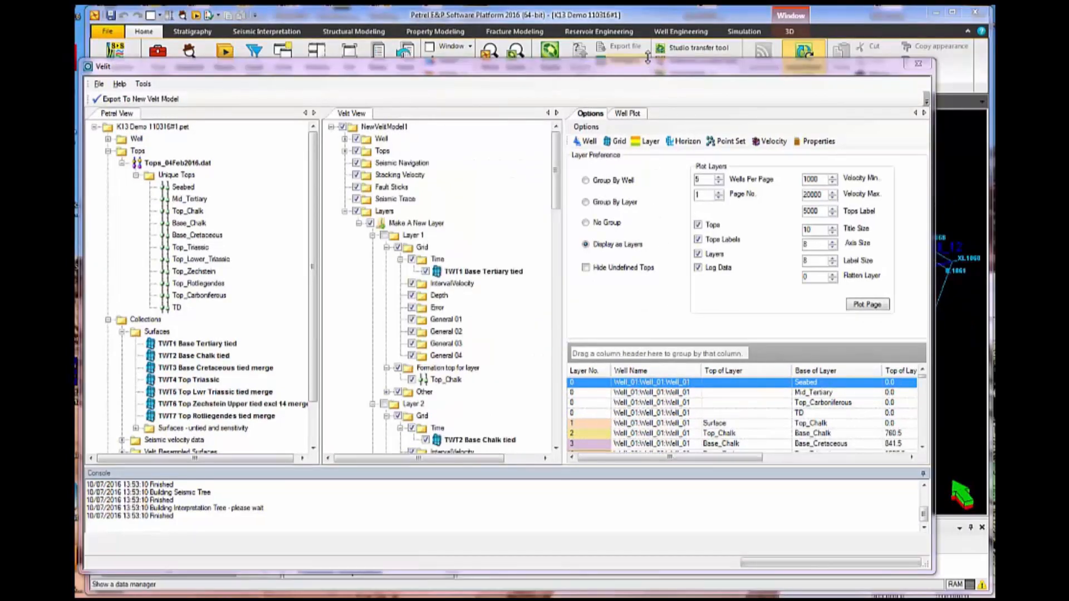
pyautogui.moveTo(650, 65); pyautogui.dragTo(653, 13)
pyautogui.moveTo(691, 322); pyautogui.dragTo(700, 273)
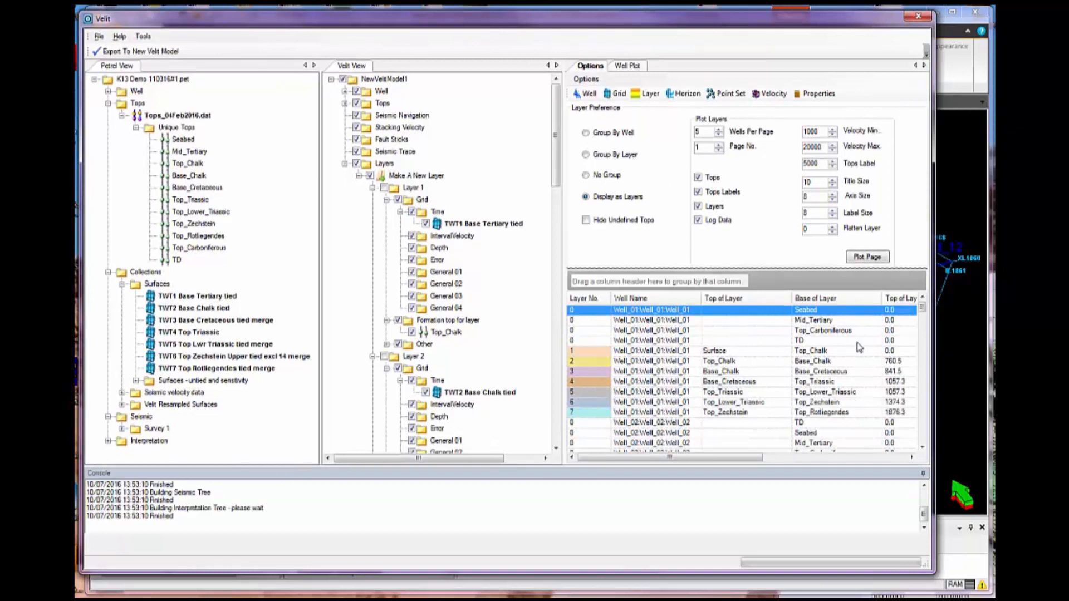
pyautogui.moveTo(922, 319); pyautogui.dragTo(924, 345)
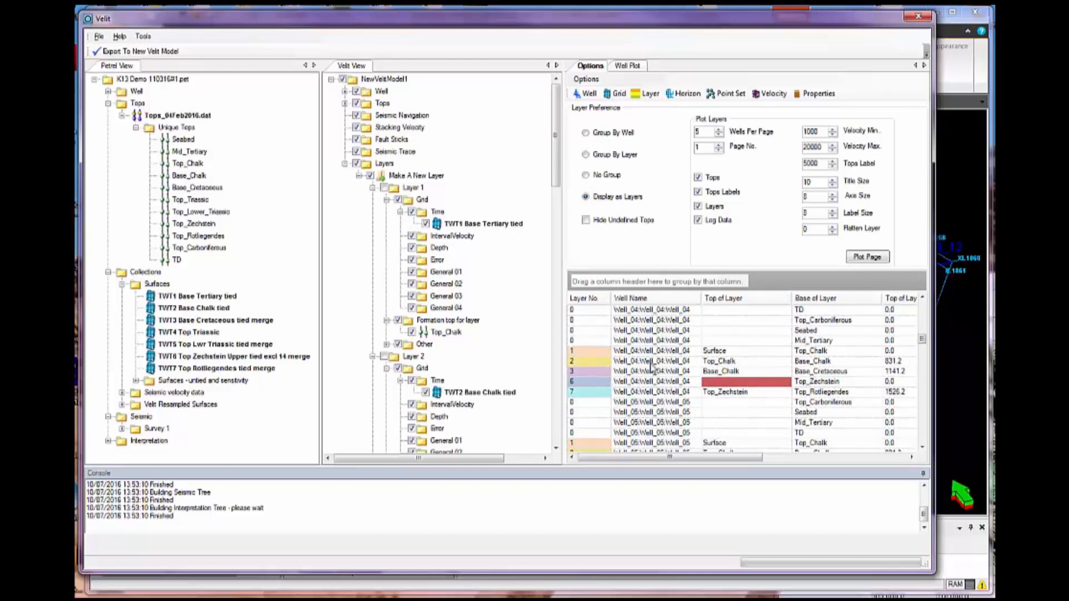
pyautogui.scroll(-4, 841, 437)
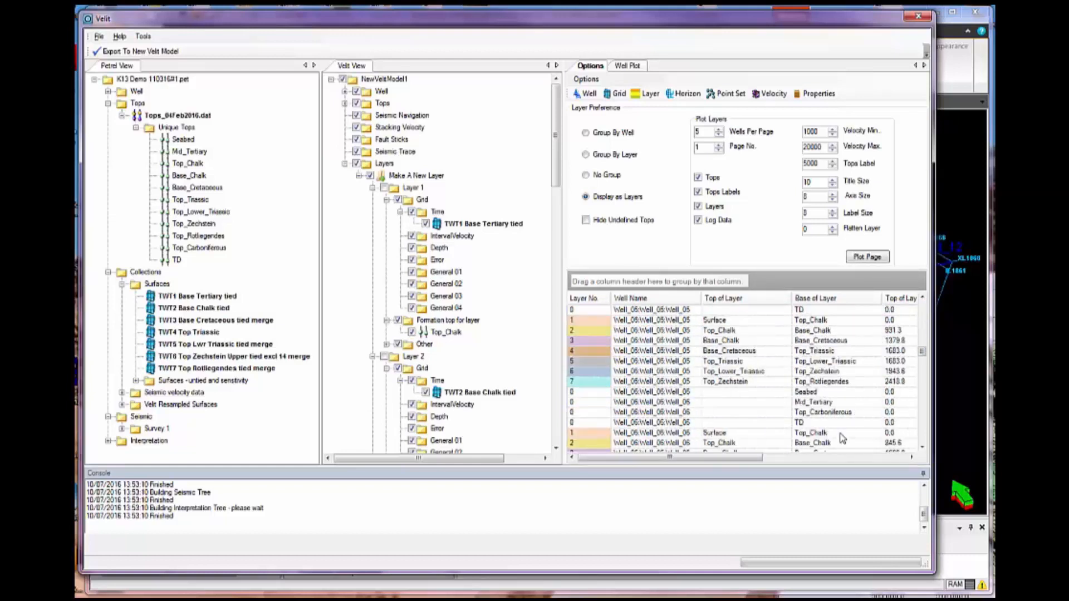
pyautogui.scroll(-5, 842, 438)
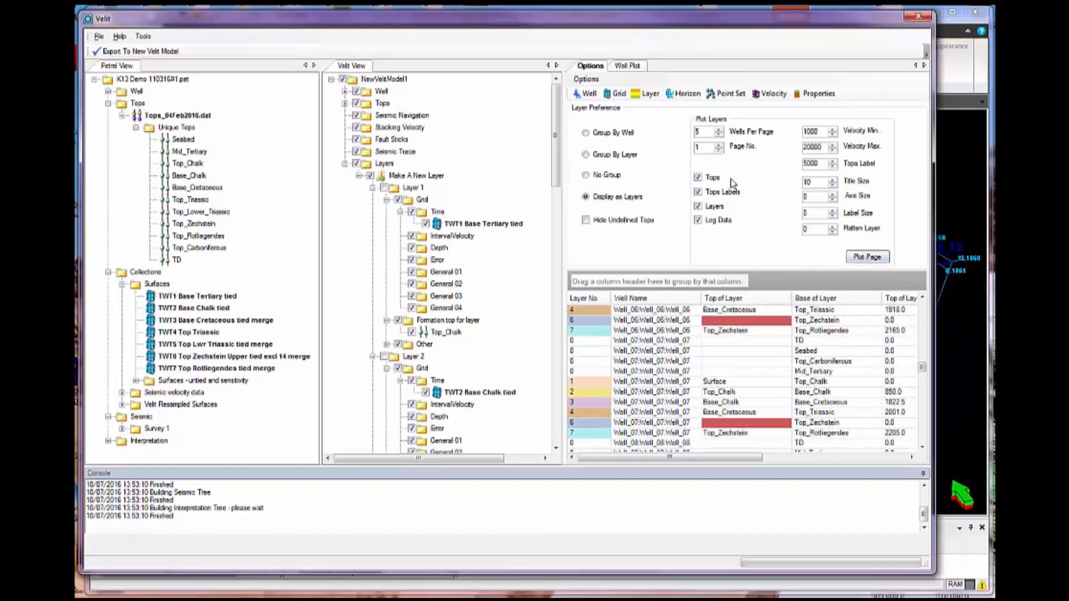
# Plot the first page of wells with their layers and enlarge the Well Plot as a floating window
pyautogui.click(868, 257)
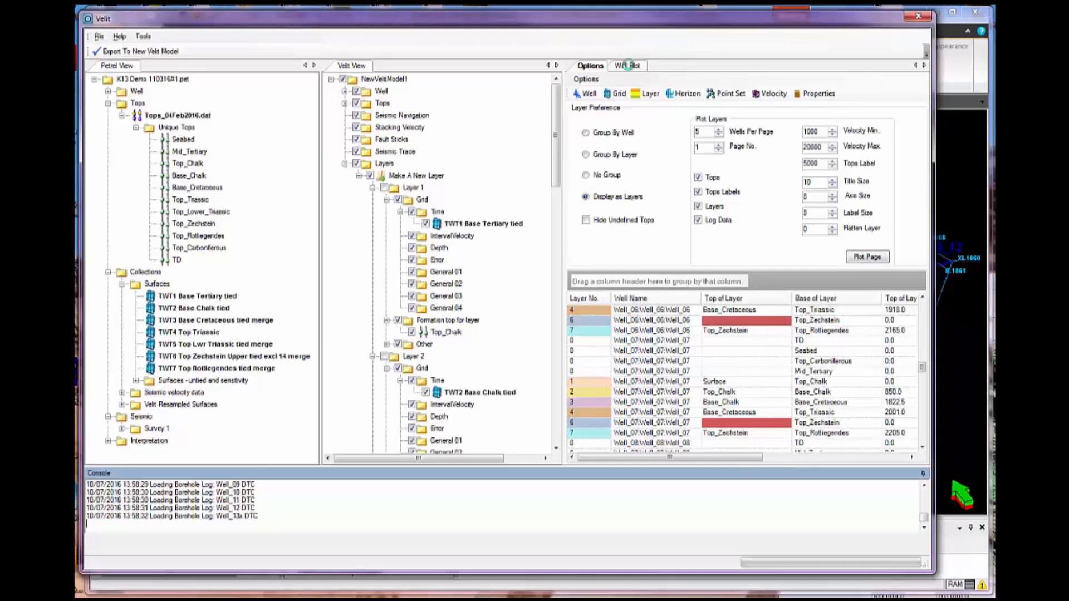
pyautogui.click(628, 66)
pyautogui.moveTo(633, 69); pyautogui.dragTo(274, 23)
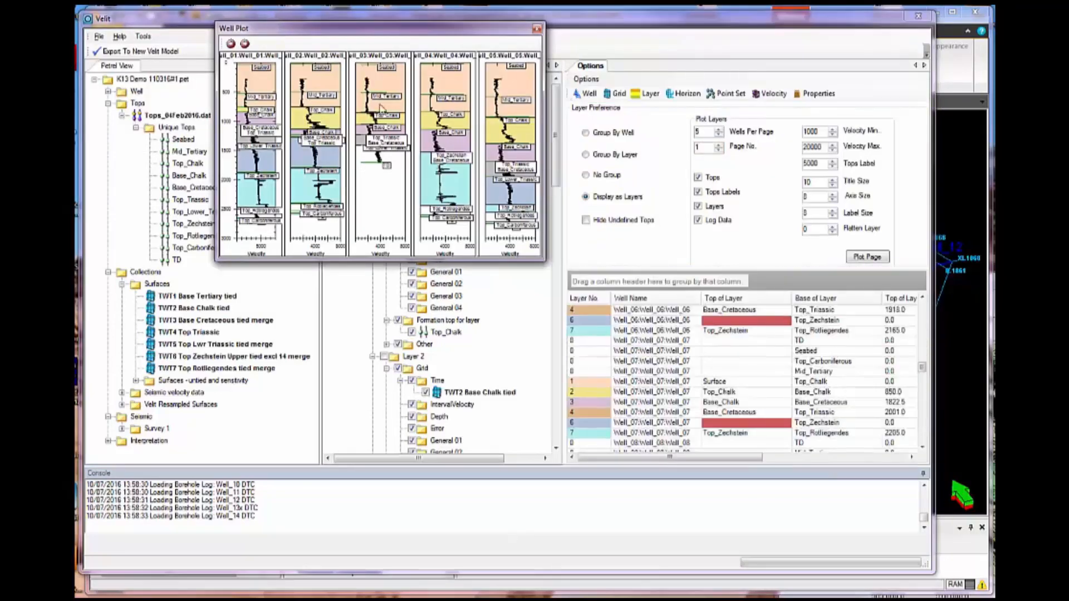
pyautogui.moveTo(543, 260); pyautogui.dragTo(845, 531)
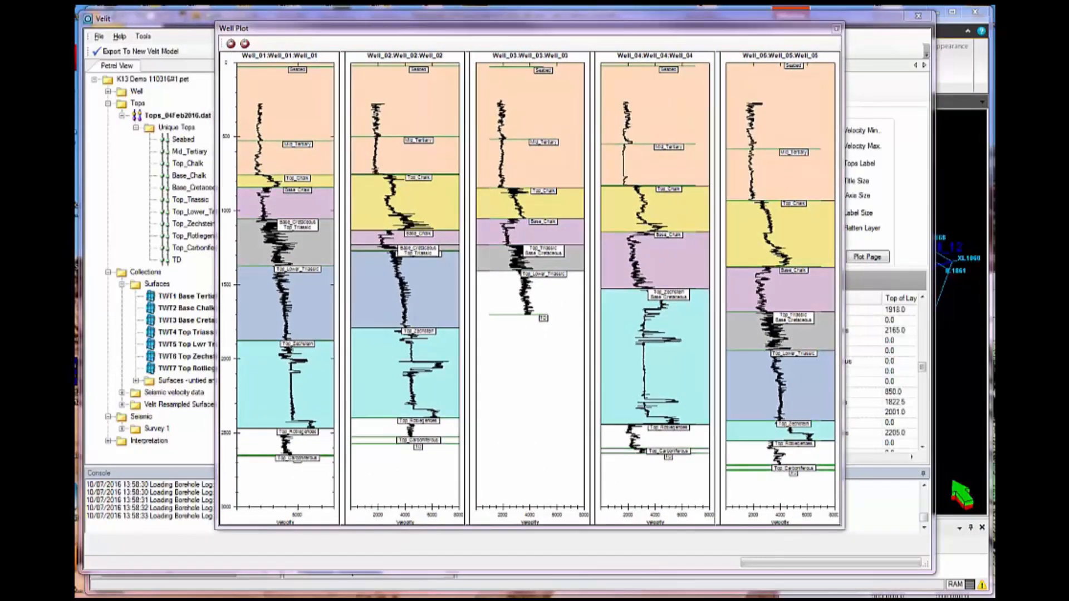
# Set the wells per page to 7 and redraw the well plot
pyautogui.moveTo(704, 34); pyautogui.dragTo(504, 107)
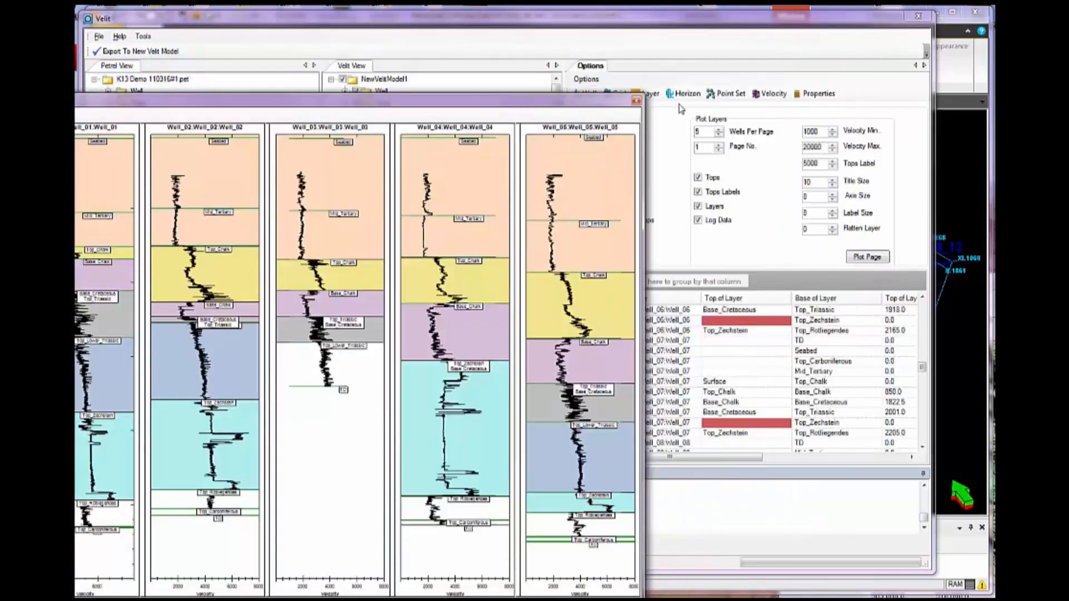
pyautogui.click(704, 133)
pyautogui.write('7')
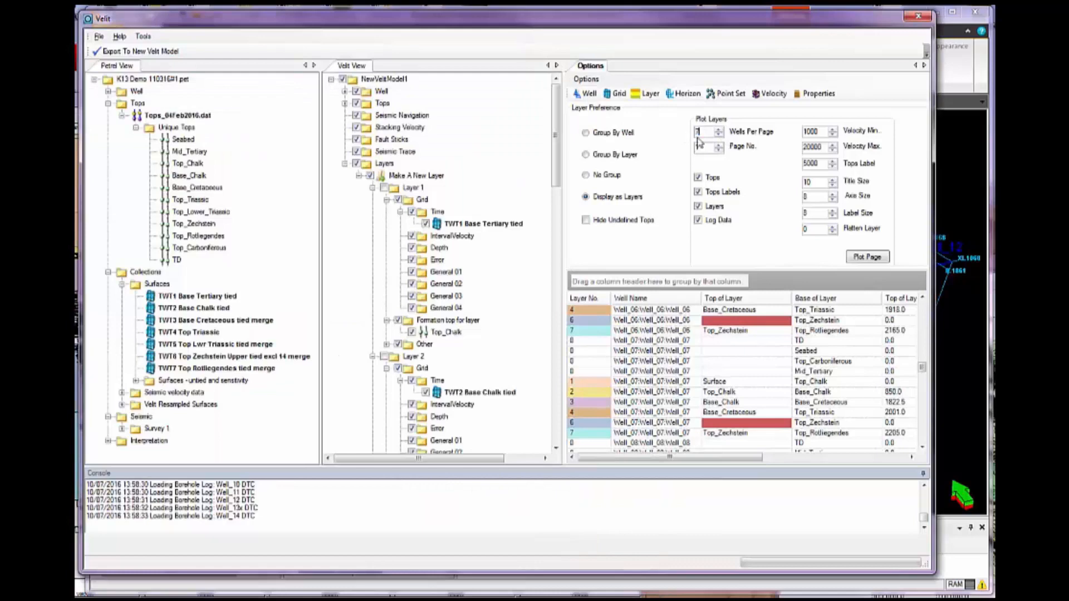
pyautogui.click(866, 257)
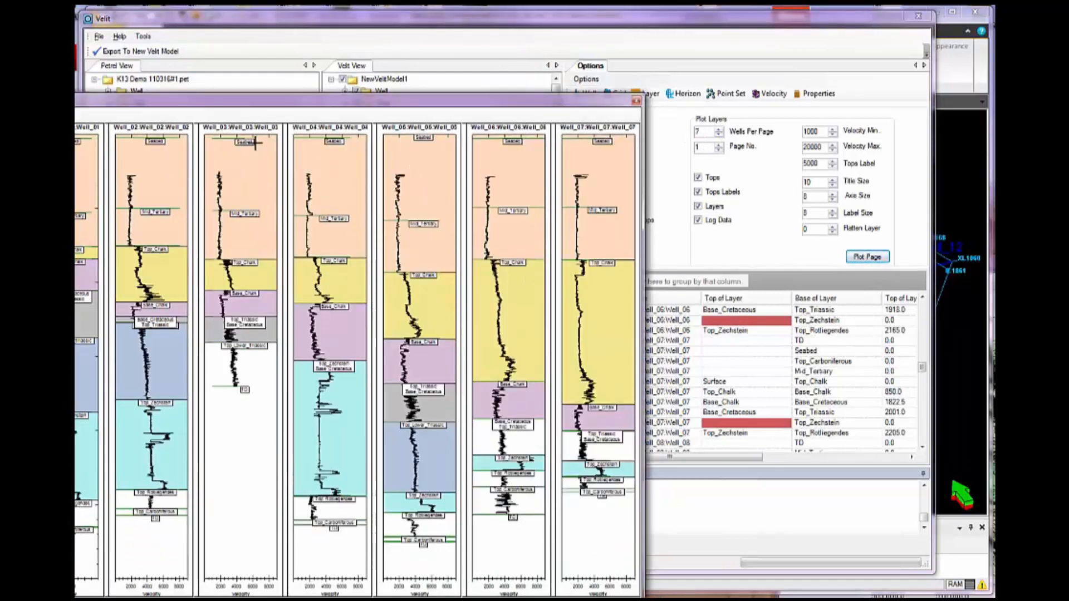
# Reposition the seven-well plot to compare its layers with the layer table entries around Well_04
pyautogui.moveTo(245, 71); pyautogui.dragTo(400, 59)
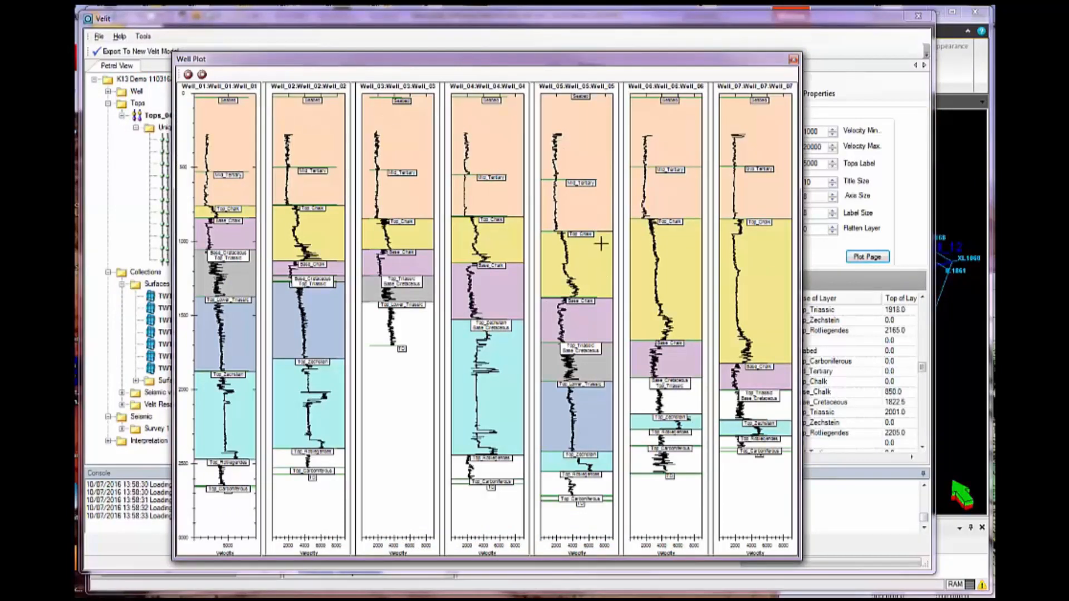
pyautogui.moveTo(566, 65); pyautogui.dragTo(419, 72)
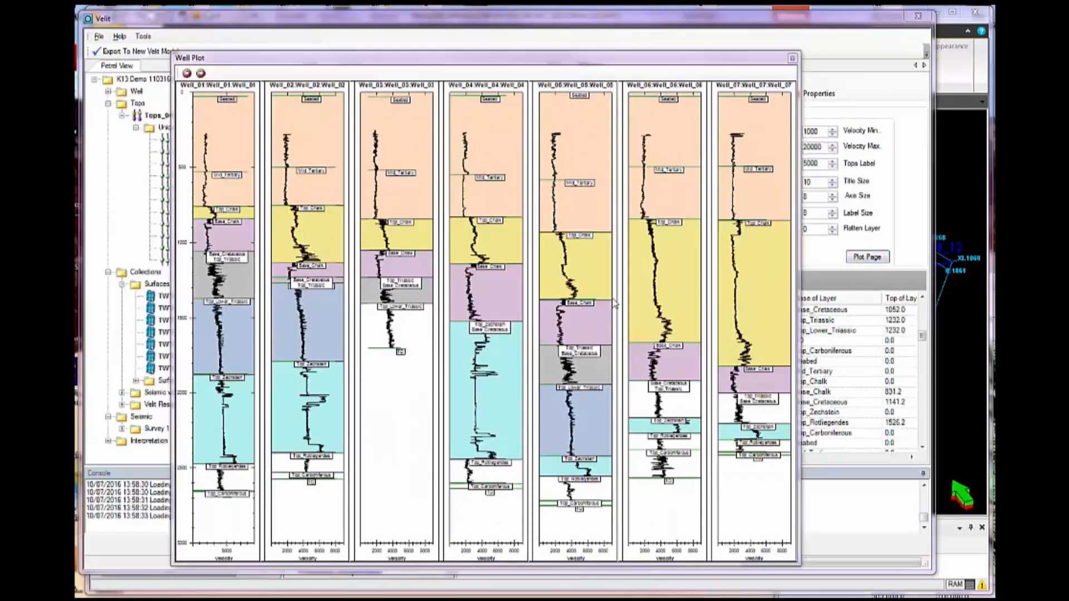
pyautogui.moveTo(608, 64); pyautogui.dragTo(470, 66)
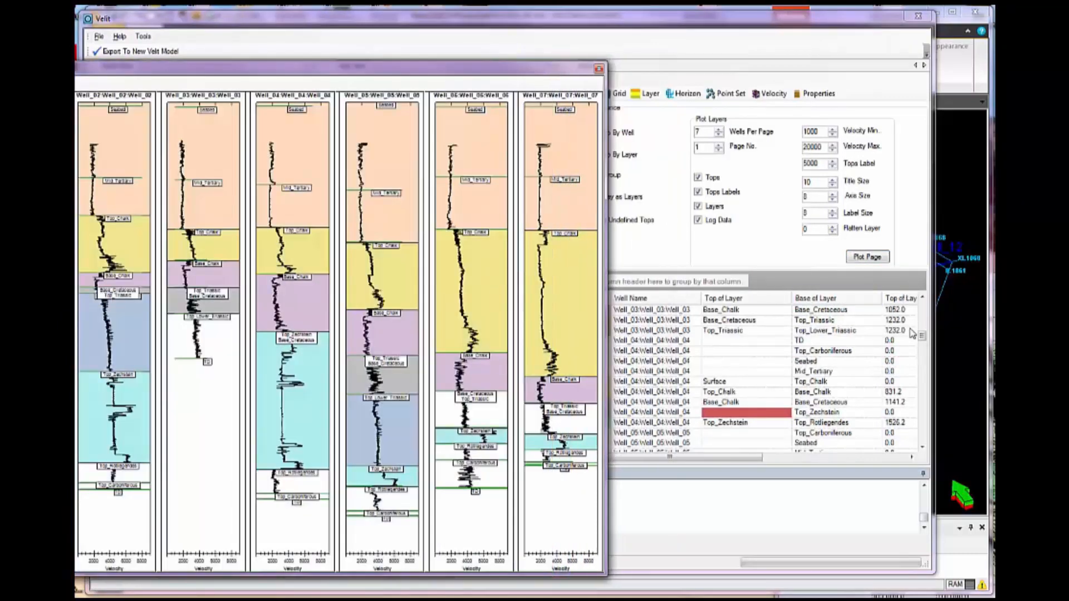
# Set the top of layer 6 to Top_Triassic for Well_06 and Well_07, and redraw the well plot
pyautogui.click(923, 340)
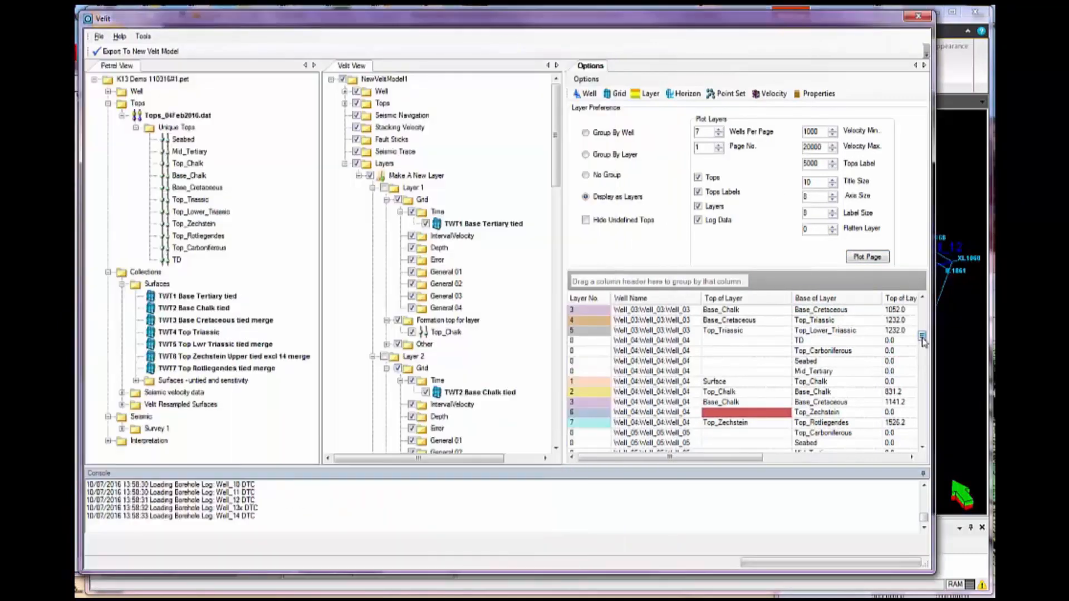
pyautogui.moveTo(923, 341); pyautogui.dragTo(913, 371)
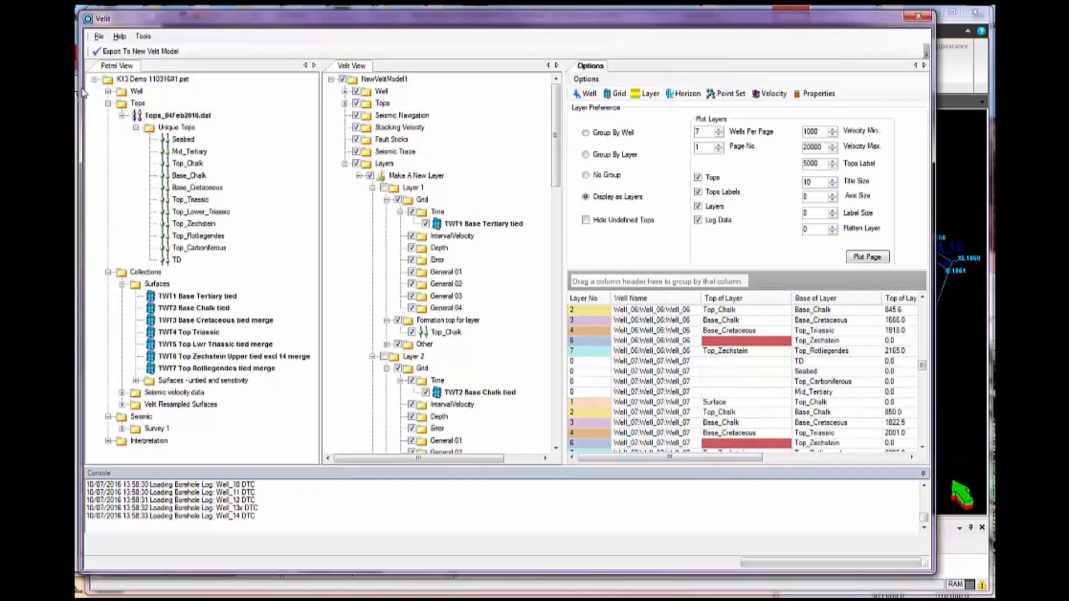
pyautogui.moveTo(76, 71); pyautogui.dragTo(166, 68)
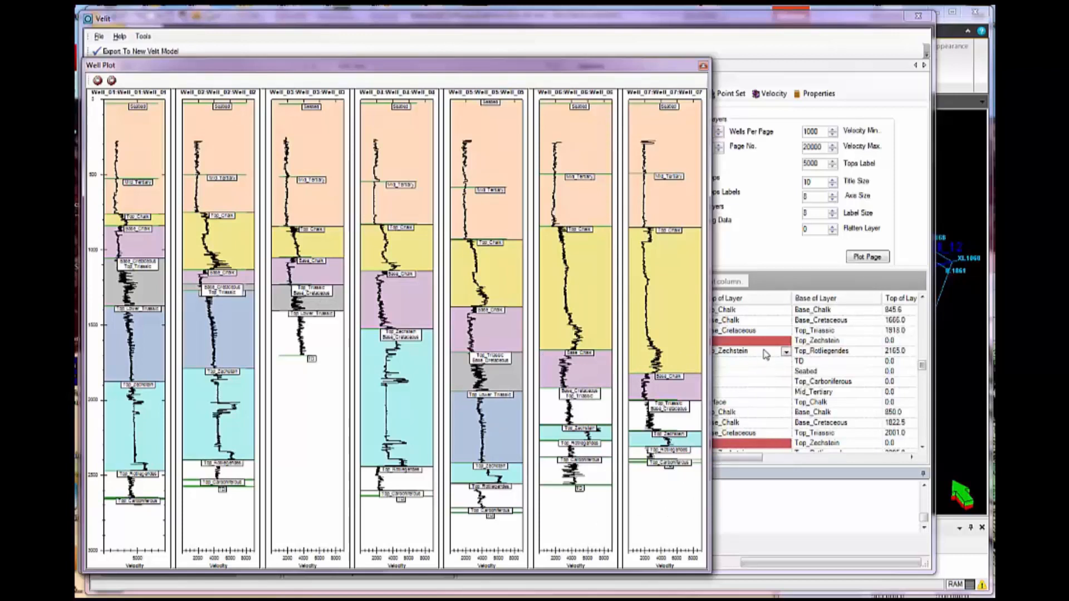
pyautogui.click(786, 343)
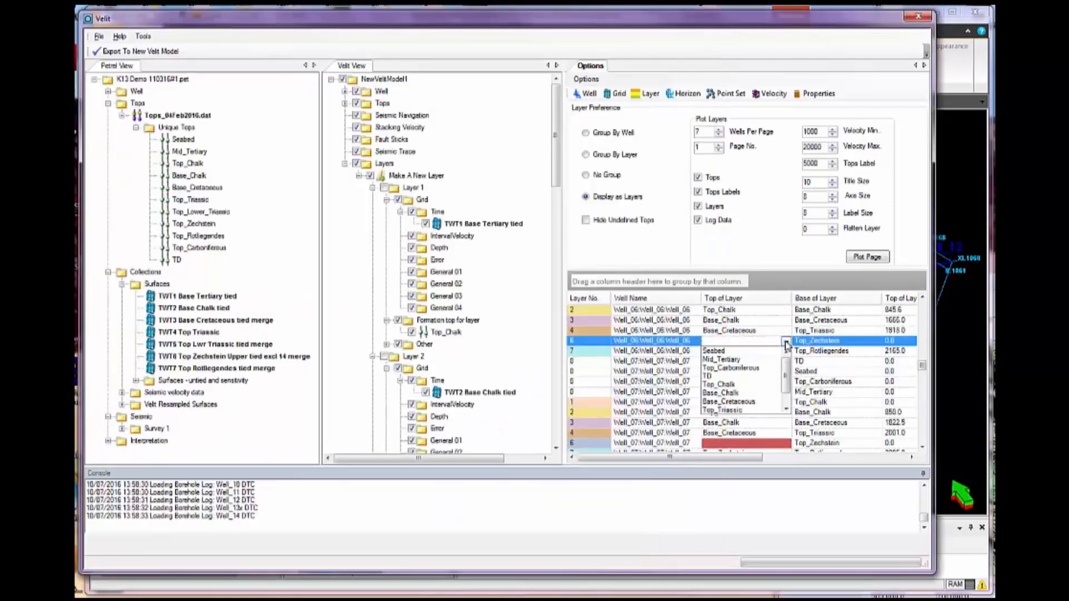
pyautogui.click(759, 412)
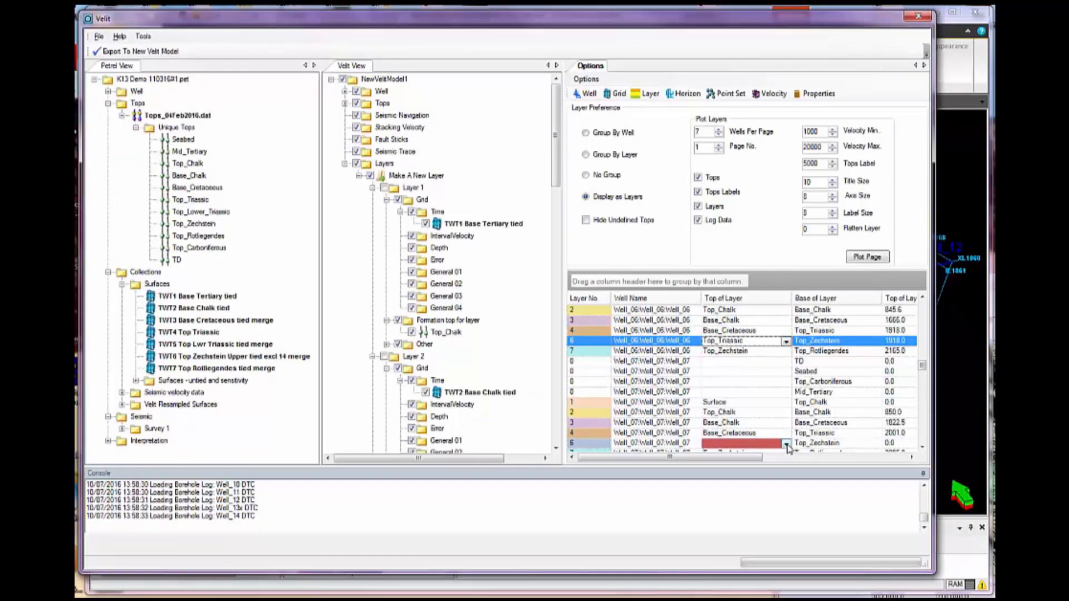
pyautogui.click(786, 444)
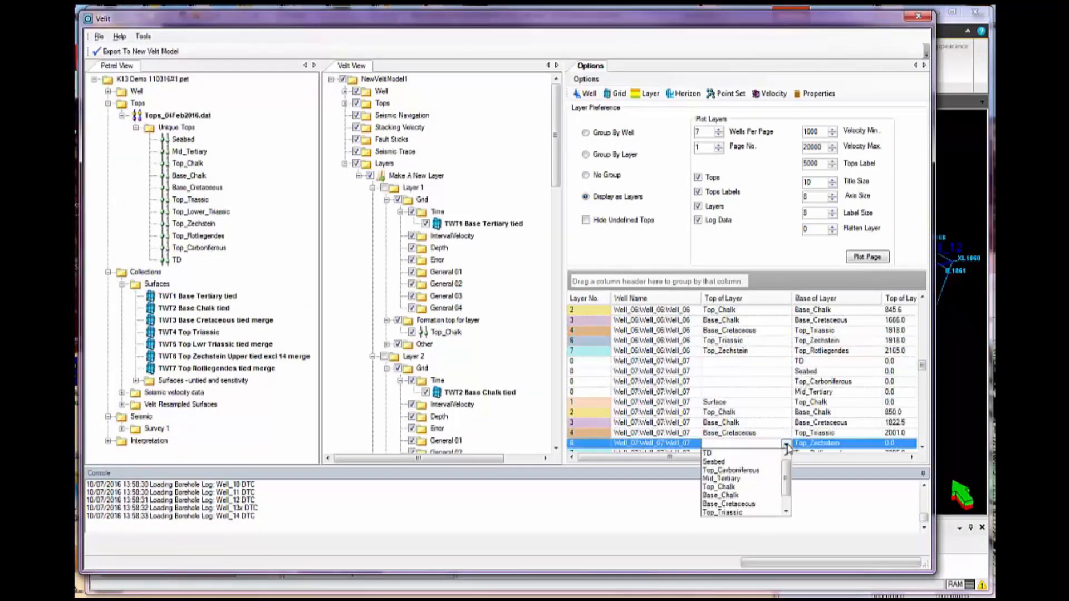
pyautogui.click(754, 513)
pyautogui.click(869, 257)
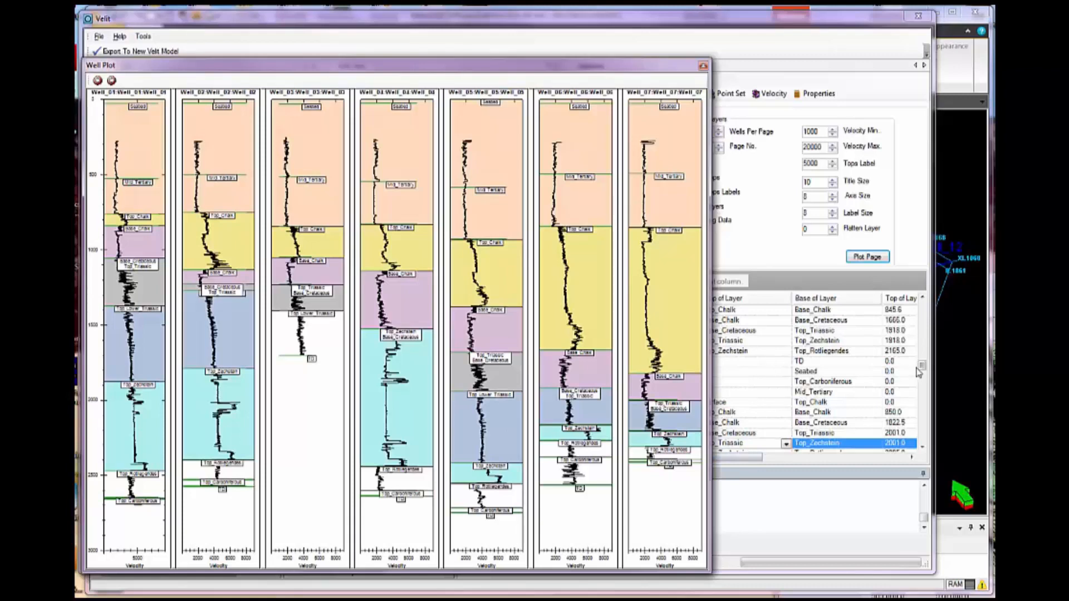
# Set the top of layer 6 in Well_04 to Base_Cretaceous, redraw the well plot, and close it after checking
pyautogui.moveTo(922, 372); pyautogui.dragTo(922, 344)
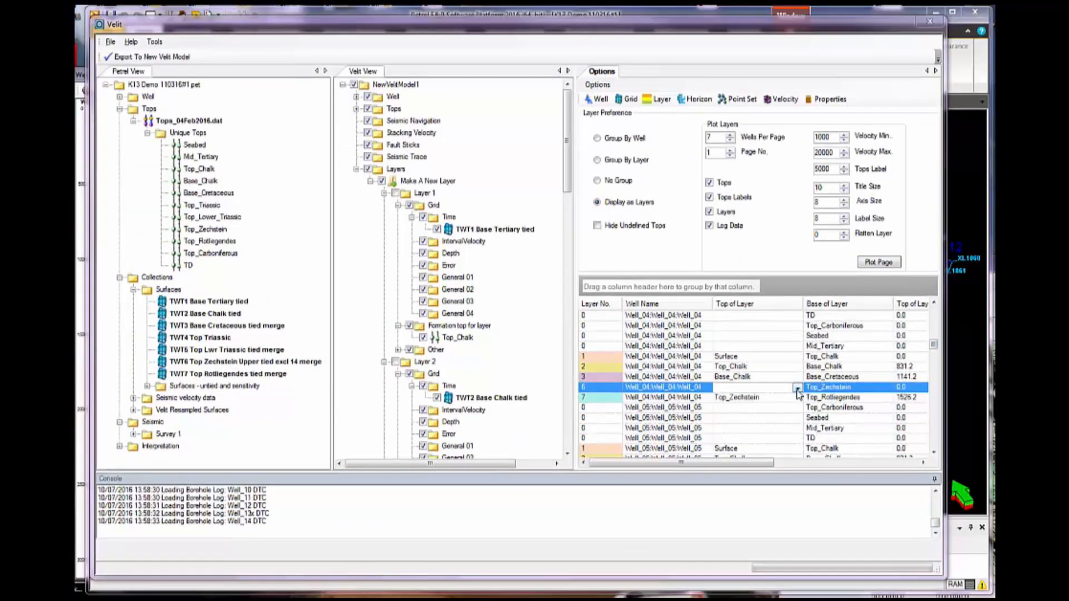
pyautogui.click(798, 390)
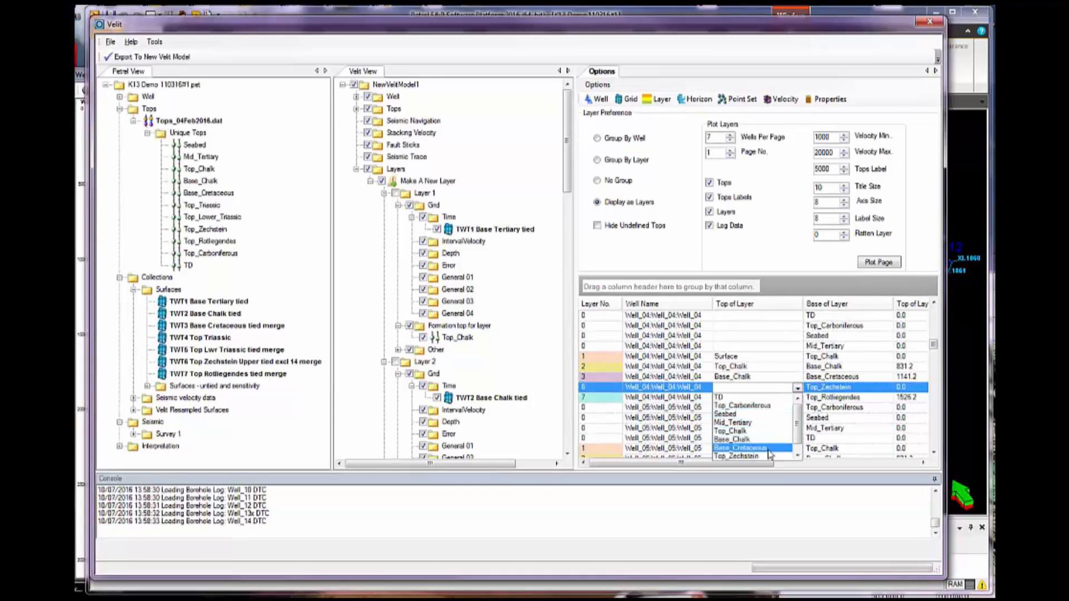
pyautogui.click(746, 448)
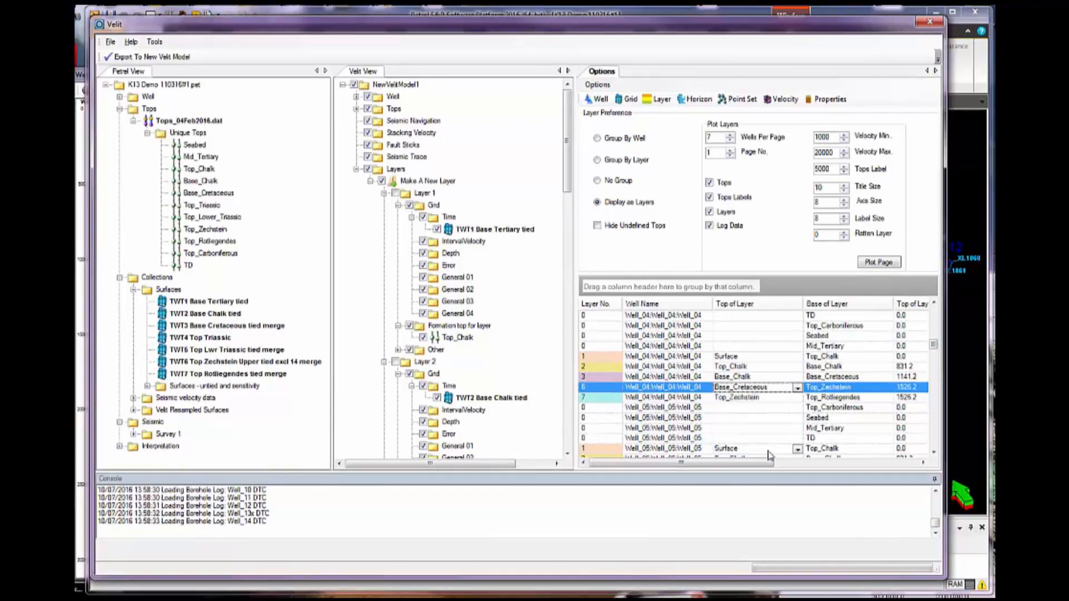
pyautogui.click(77, 208)
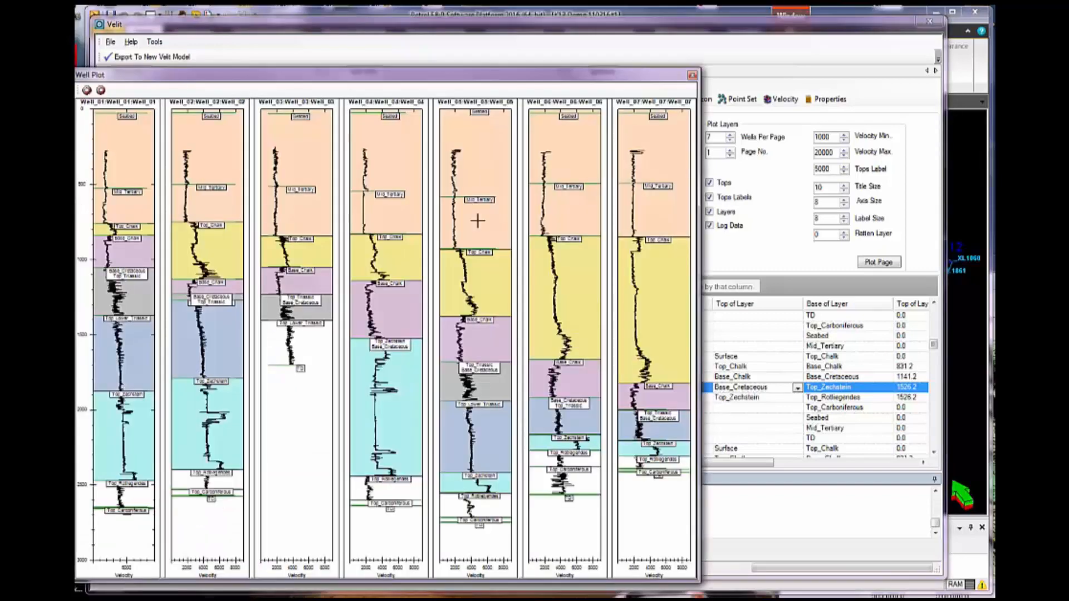
pyautogui.click(882, 264)
pyautogui.moveTo(513, 80); pyautogui.dragTo(514, 82)
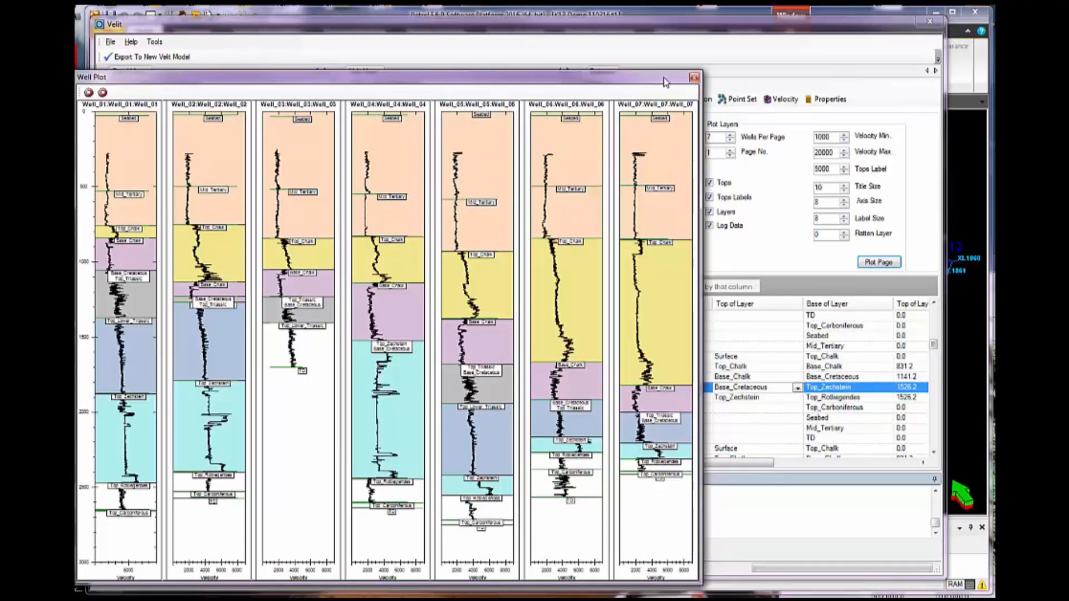
pyautogui.click(693, 78)
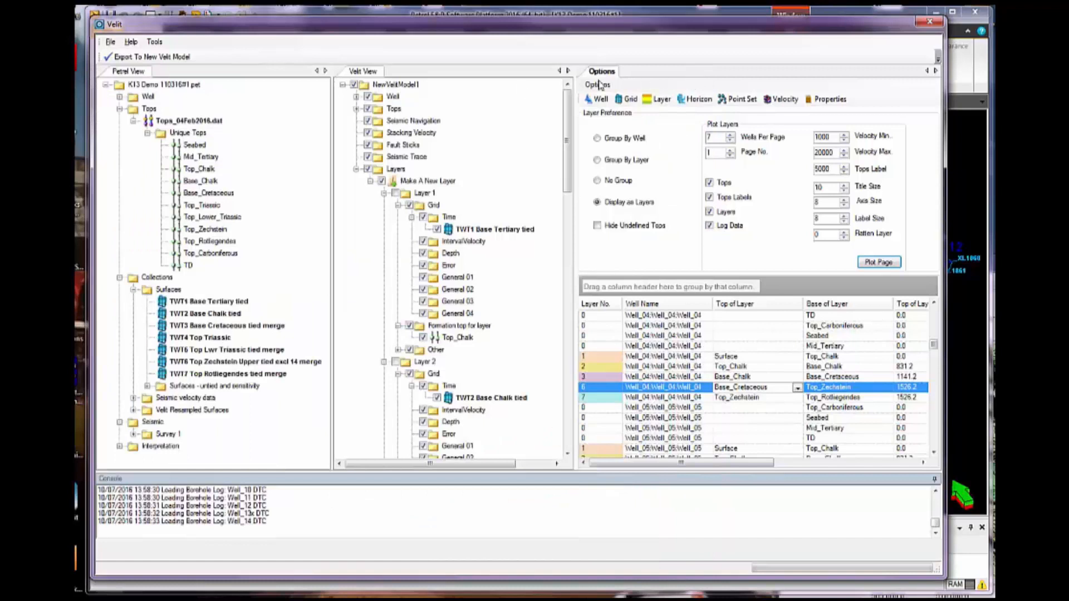
# Add the Vstack_3dvolume seismic volume from Survey 1 to the model's Stacking Velocity folder
pyautogui.click(119, 278)
pyautogui.click(119, 109)
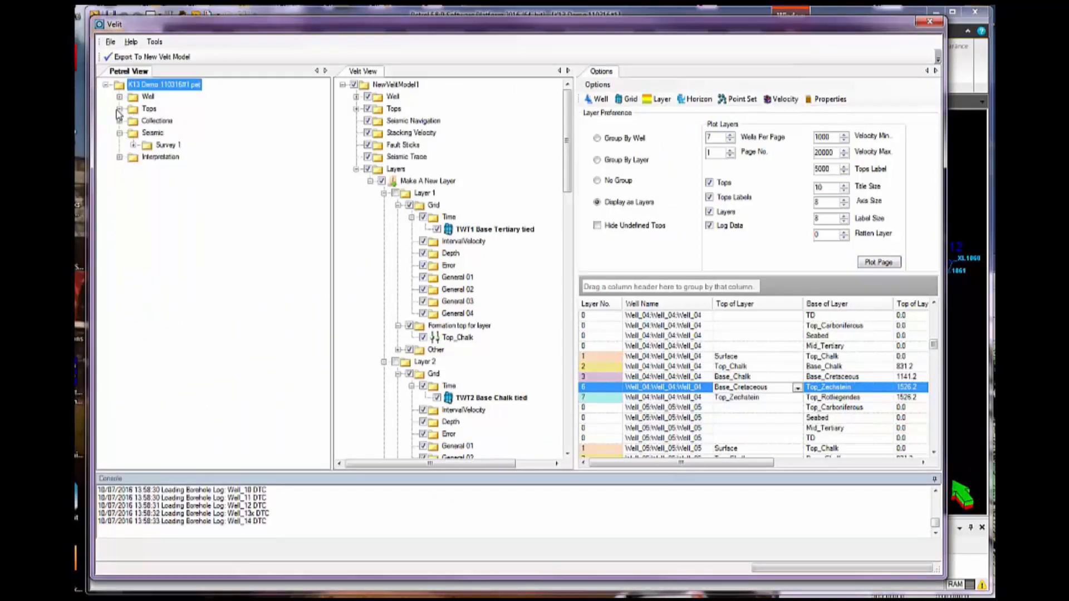
pyautogui.click(133, 145)
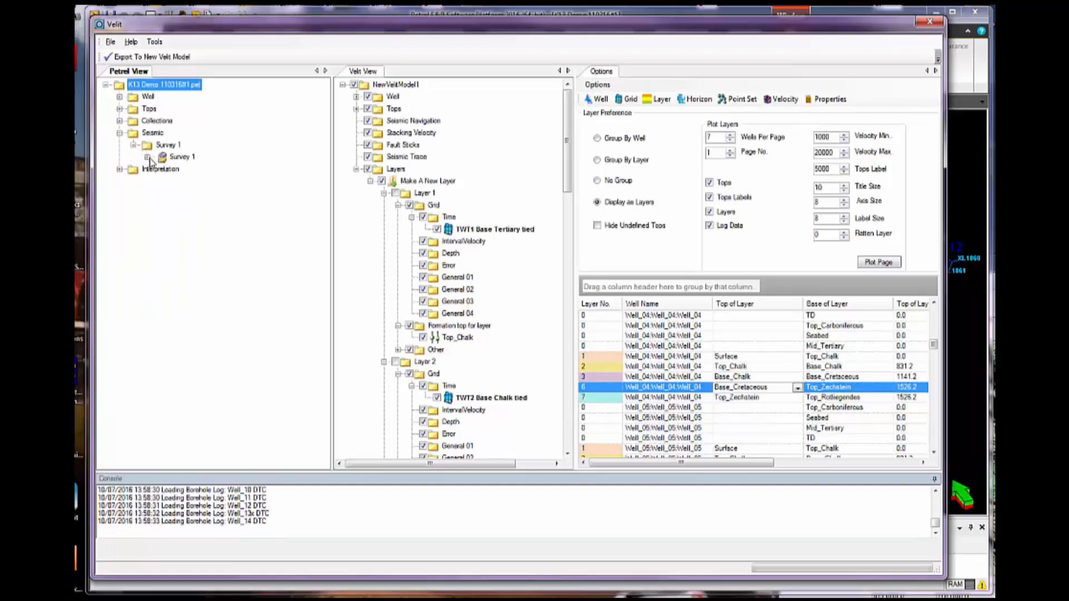
pyautogui.click(147, 158)
pyautogui.moveTo(188, 183); pyautogui.dragTo(398, 137)
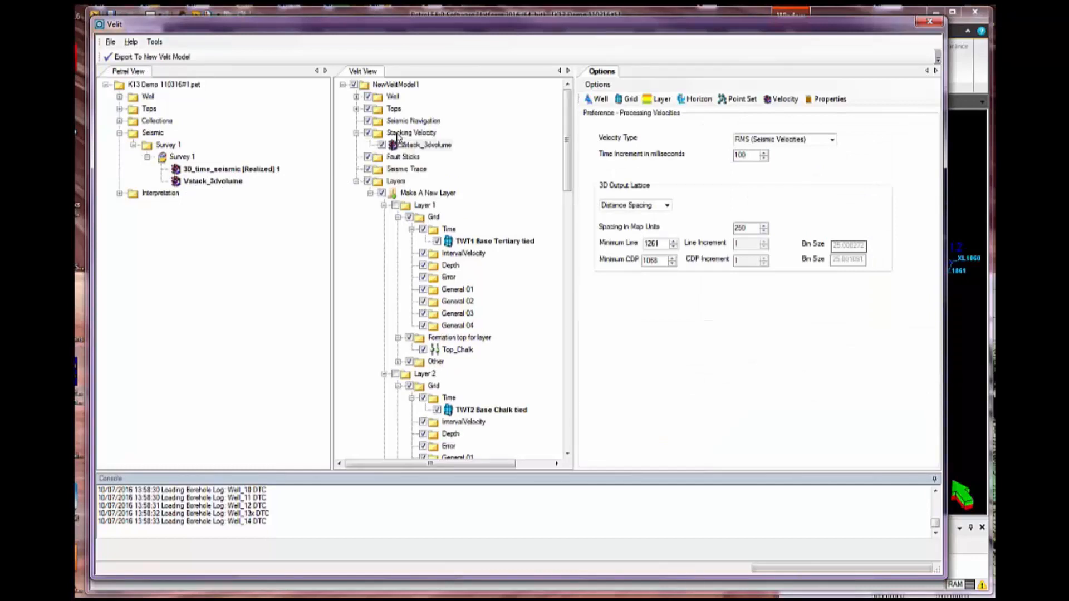
# Review the wells, tops, stacking velocity and layers gathered in NewVelitModel1 and export them to a new Velit model
pyautogui.click(356, 181)
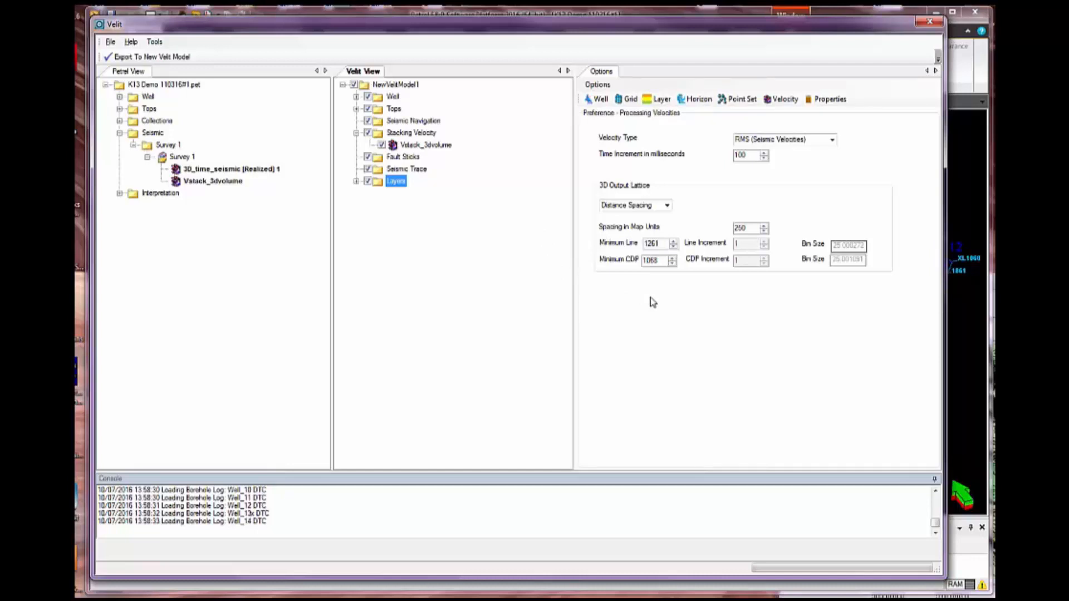
pyautogui.click(356, 97)
pyautogui.click(357, 133)
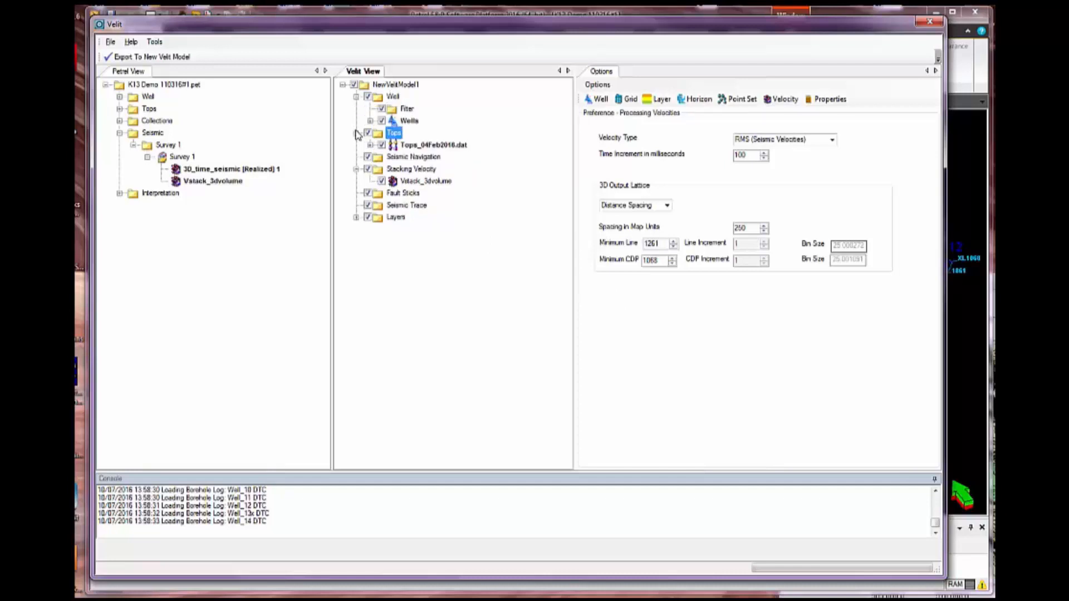
pyautogui.click(357, 218)
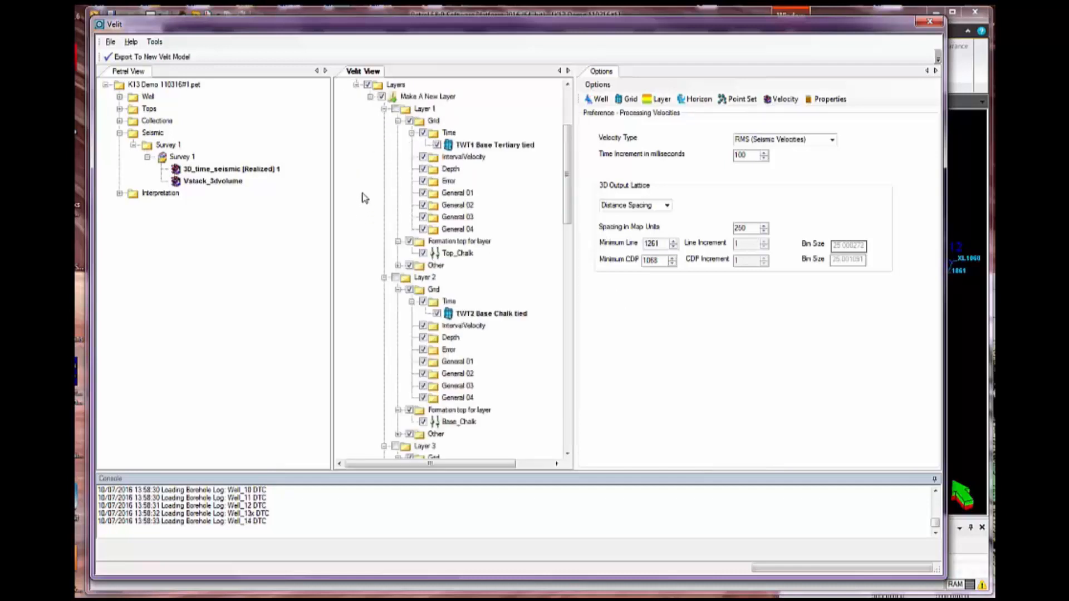
pyautogui.scroll(4, 521, 120)
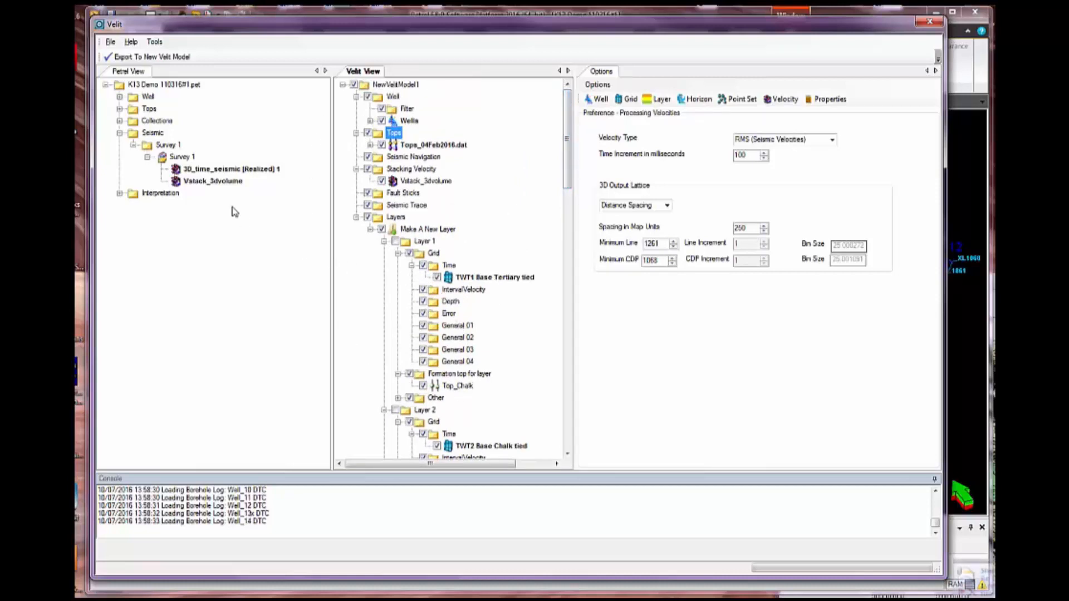
pyautogui.click(162, 59)
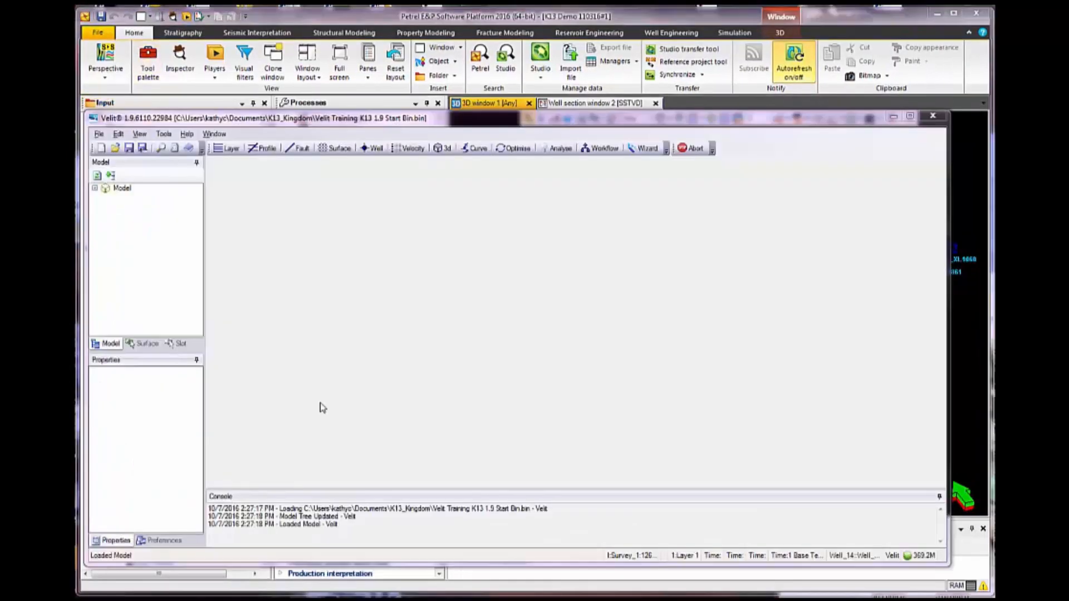
# Display the surface map and inspect the properties of Layer 1's time grid 1 Base Tert (erce) in the model tree
pyautogui.click(334, 150)
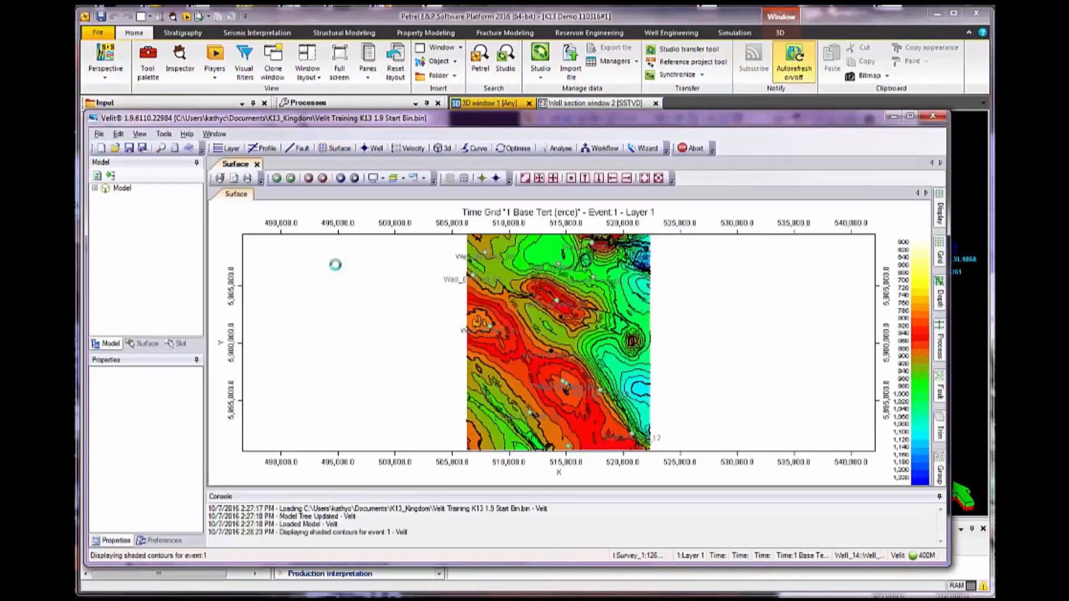
pyautogui.click(94, 189)
pyautogui.click(107, 220)
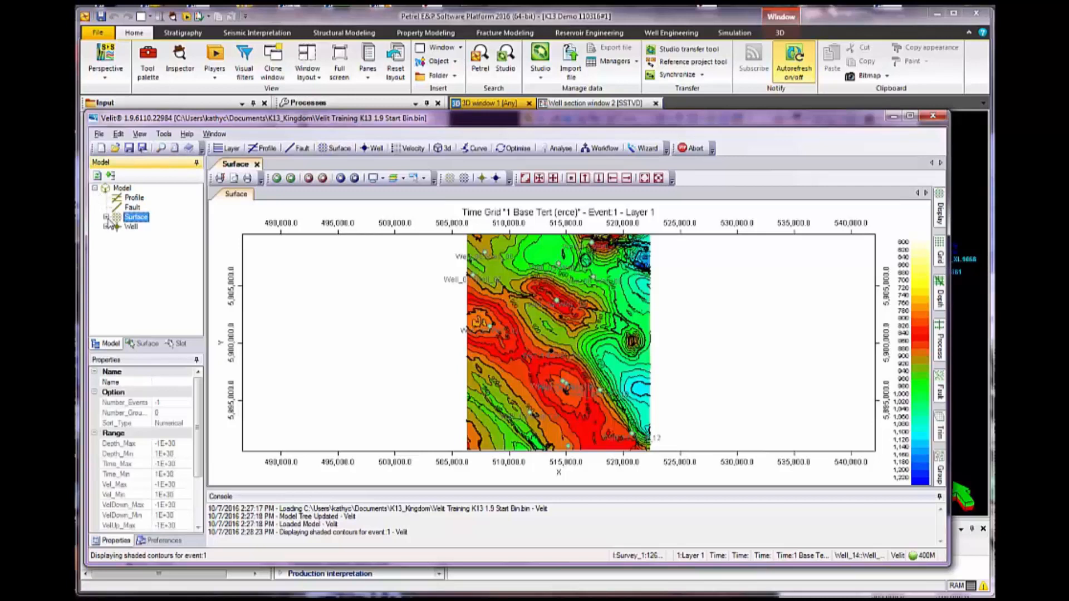
pyautogui.click(107, 218)
pyautogui.click(118, 227)
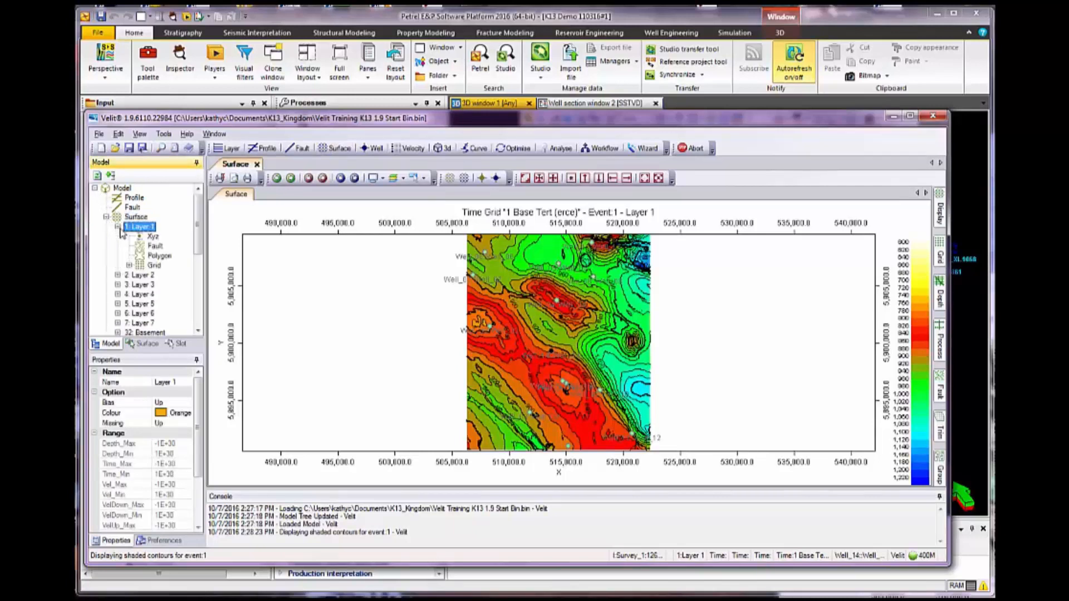
pyautogui.doubleClick(138, 266)
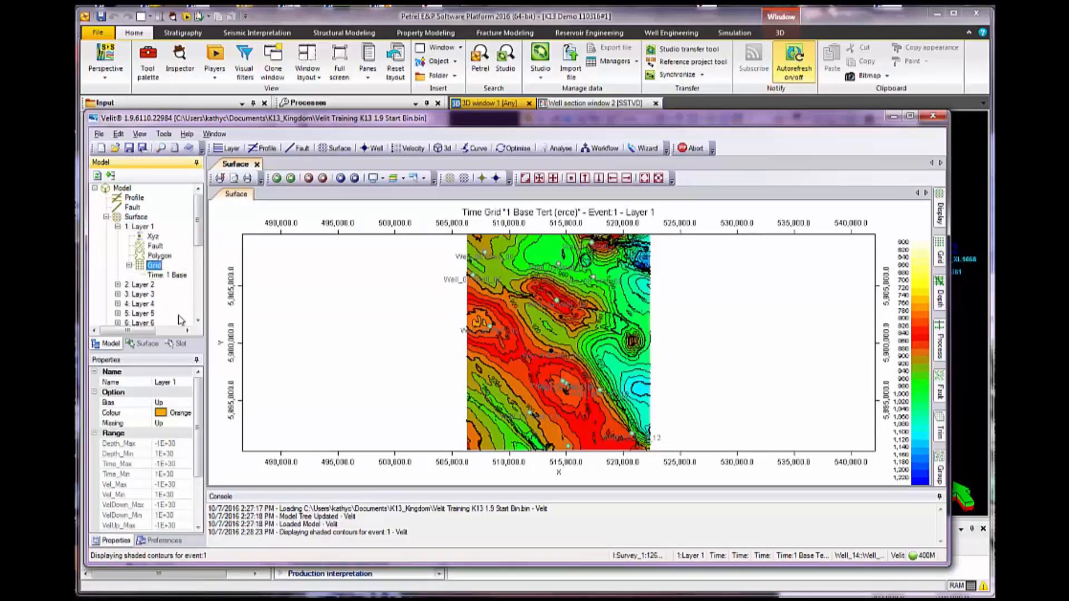
pyautogui.moveTo(205, 327); pyautogui.dragTo(259, 327)
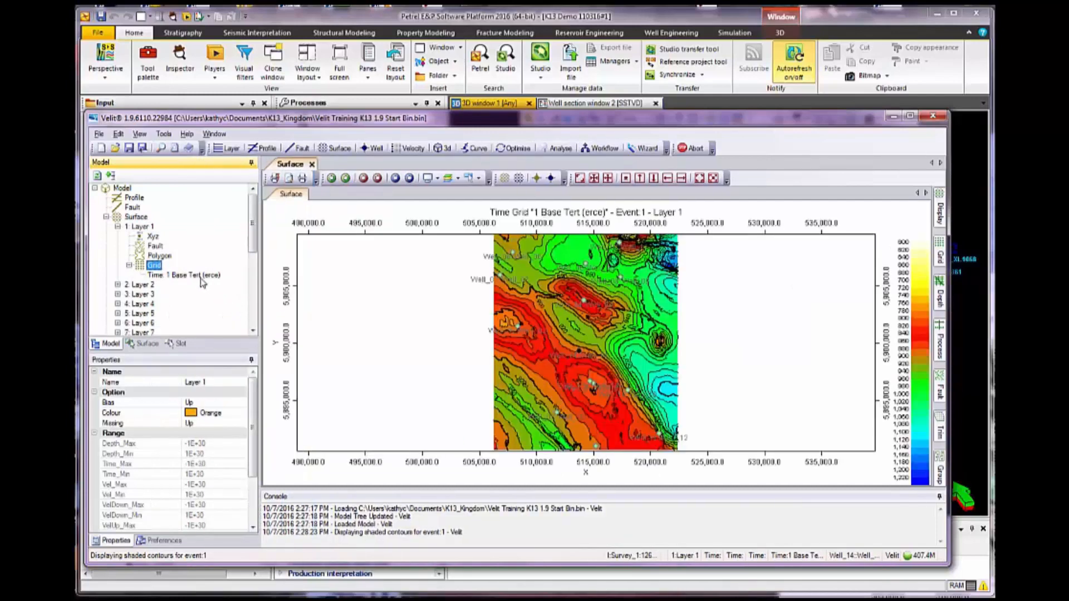
pyautogui.click(198, 277)
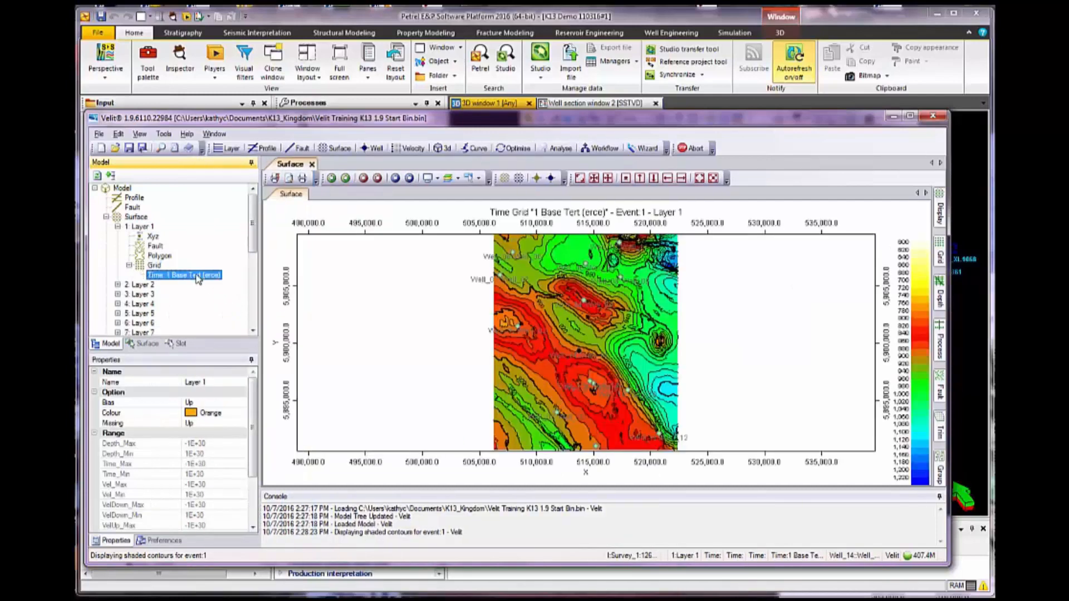
# Display Layer 2's time grid 2 Base Chalk (erce) on the surface map
pyautogui.click(119, 284)
pyautogui.doubleClick(136, 324)
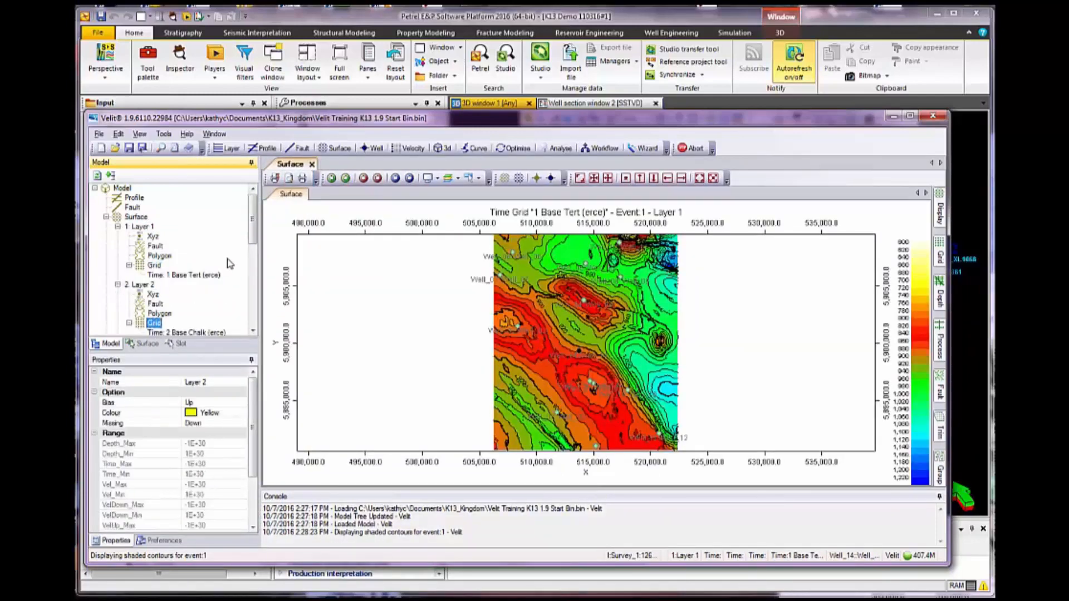
pyautogui.scroll(-2, 252, 233)
pyautogui.click(180, 266)
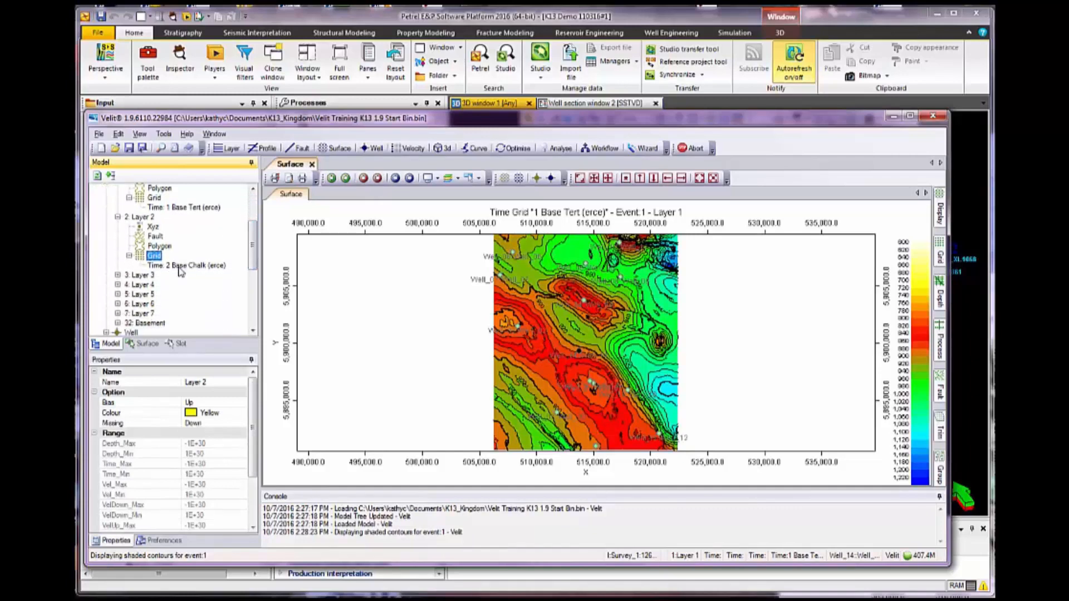
pyautogui.doubleClick(179, 267)
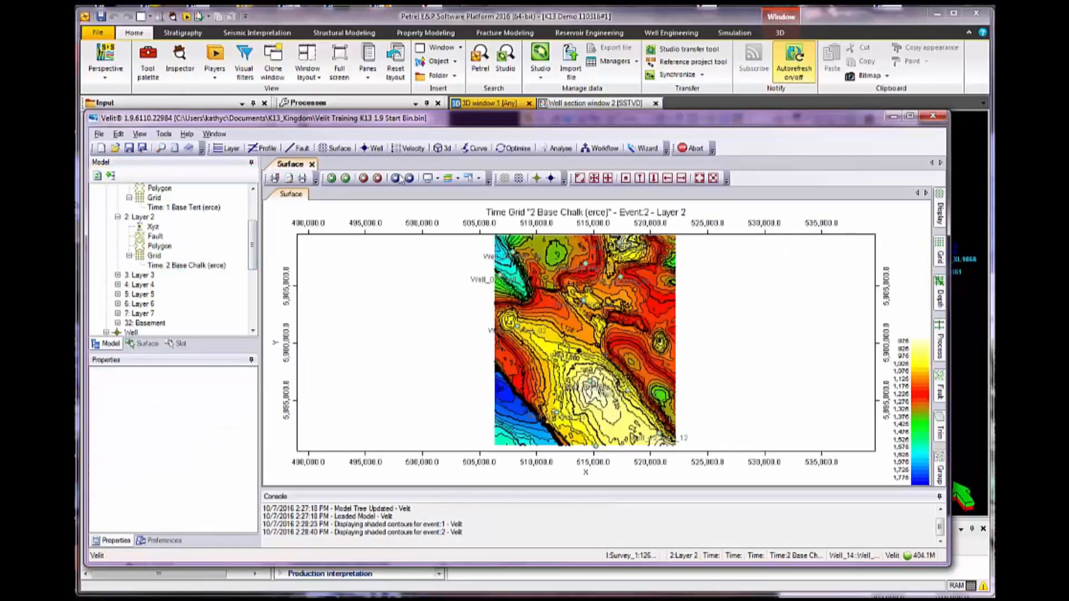
# Open the well display for Well_14 and set Show_Events to All so every layer is coloured
pyautogui.click(372, 148)
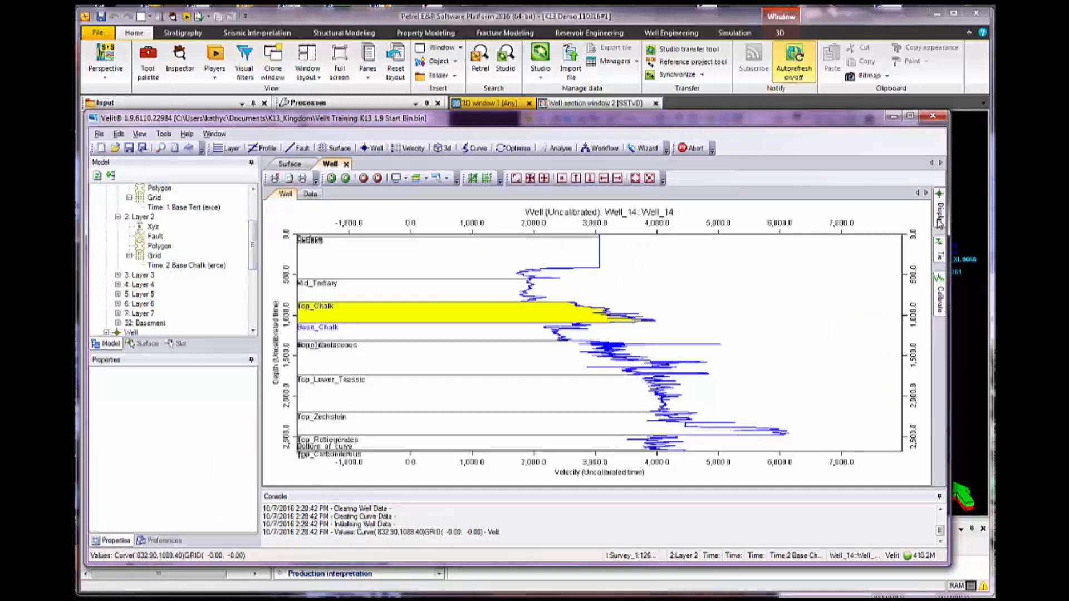
pyautogui.moveTo(940, 223)
pyautogui.click(923, 284)
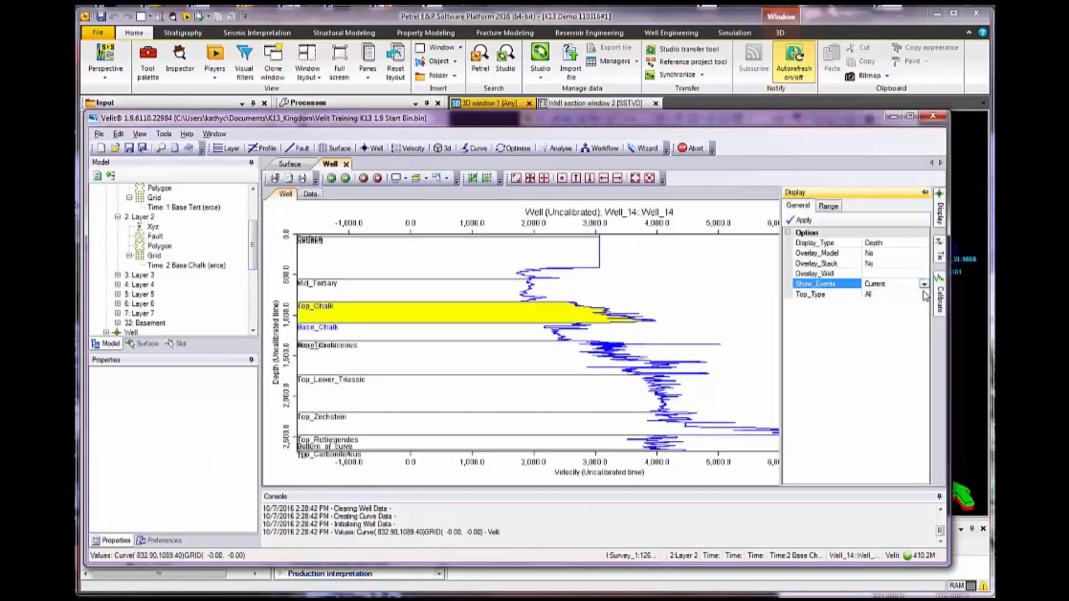
pyautogui.click(923, 285)
pyautogui.click(913, 306)
pyautogui.click(791, 222)
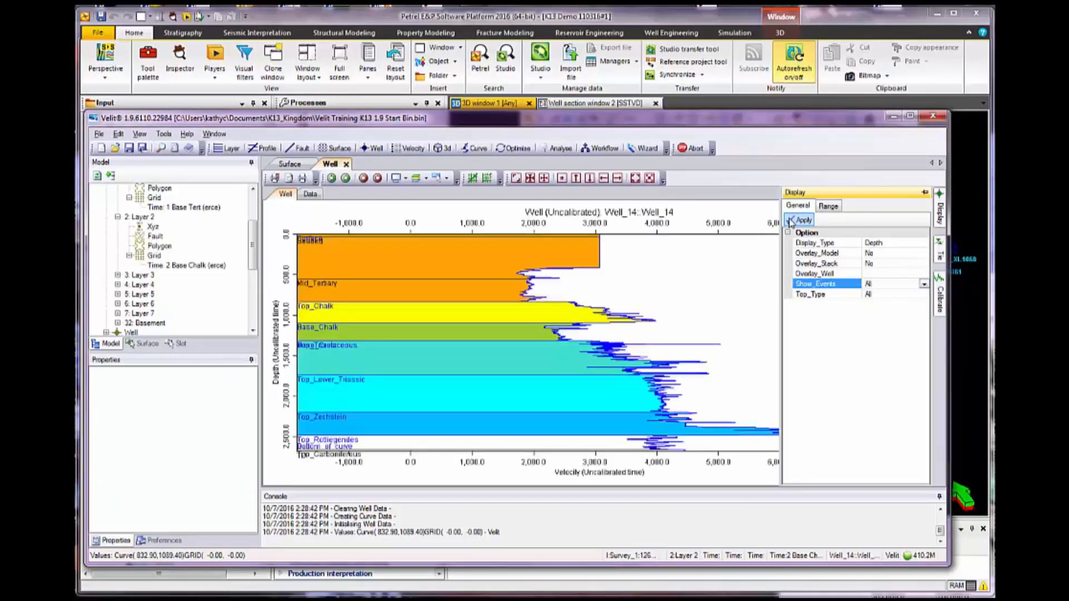
# Advance the current event from Layer 2 to Layer 5 with the Well_14 plot open
pyautogui.click(345, 178)
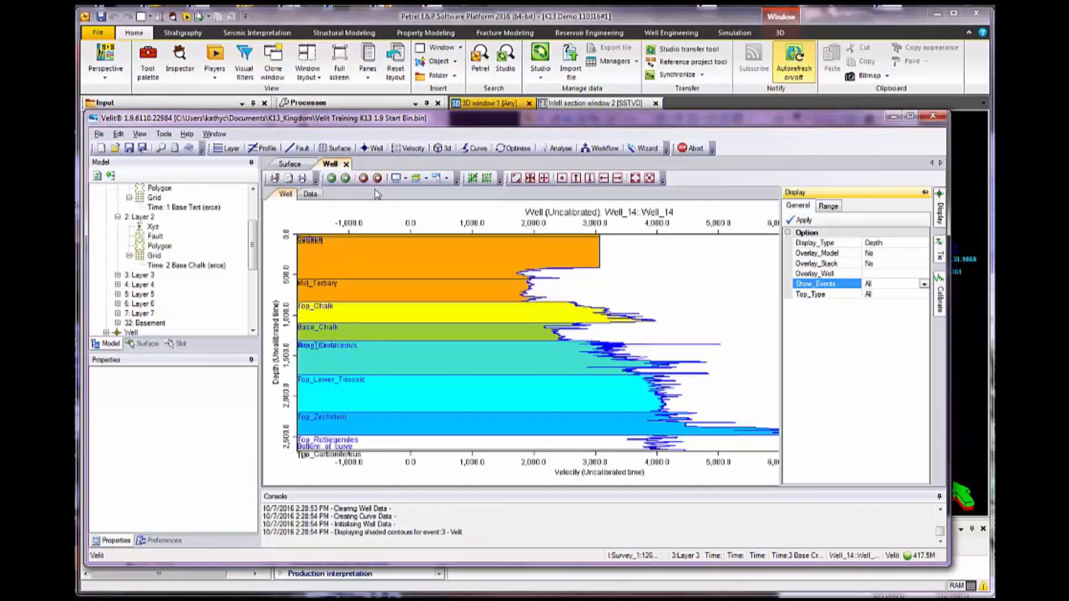
pyautogui.click(346, 178)
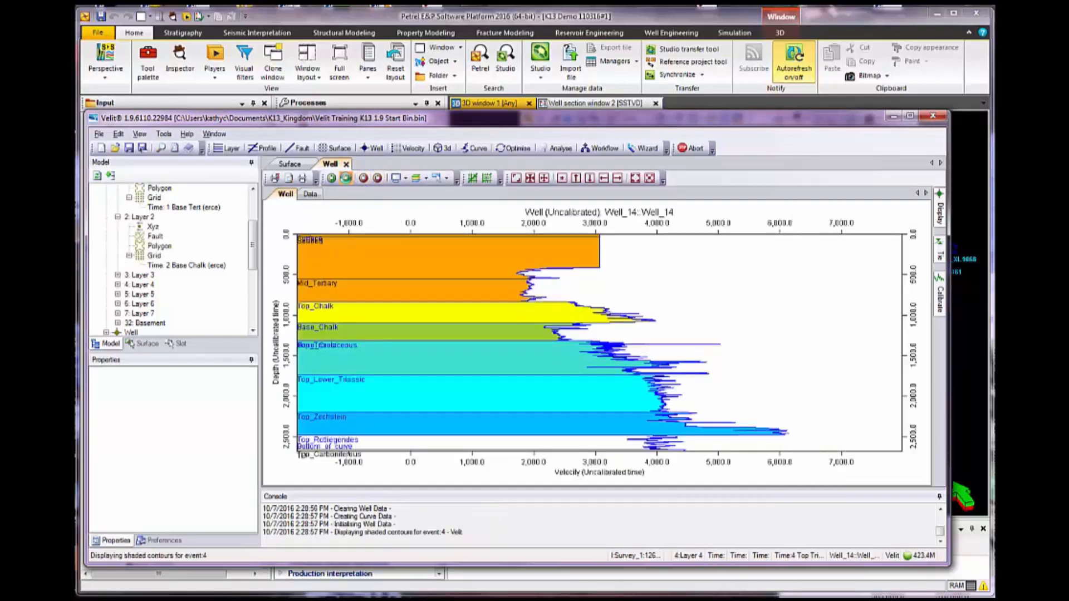
pyautogui.click(345, 178)
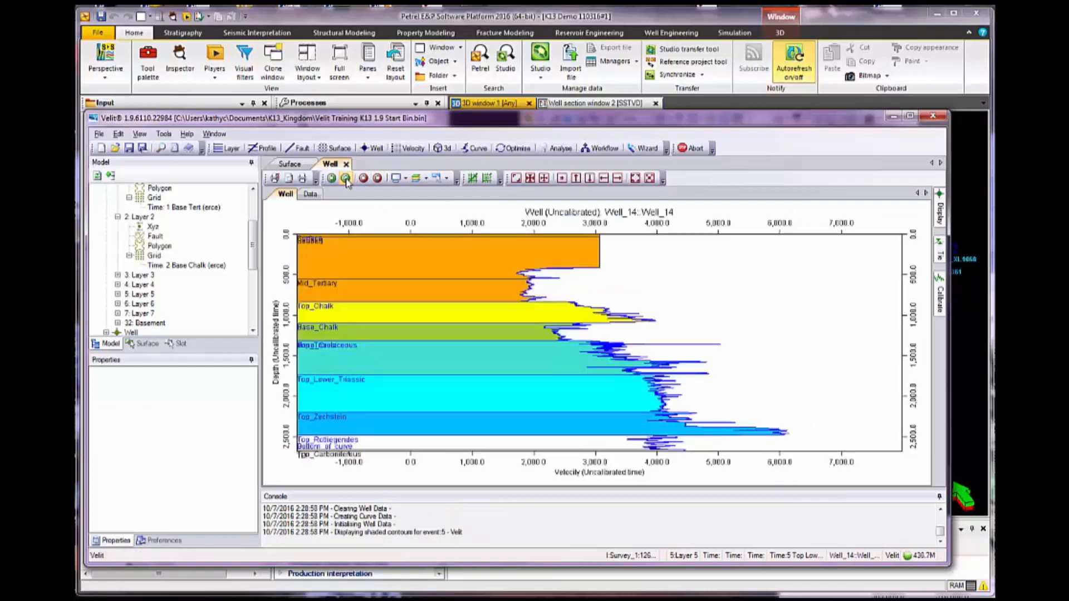